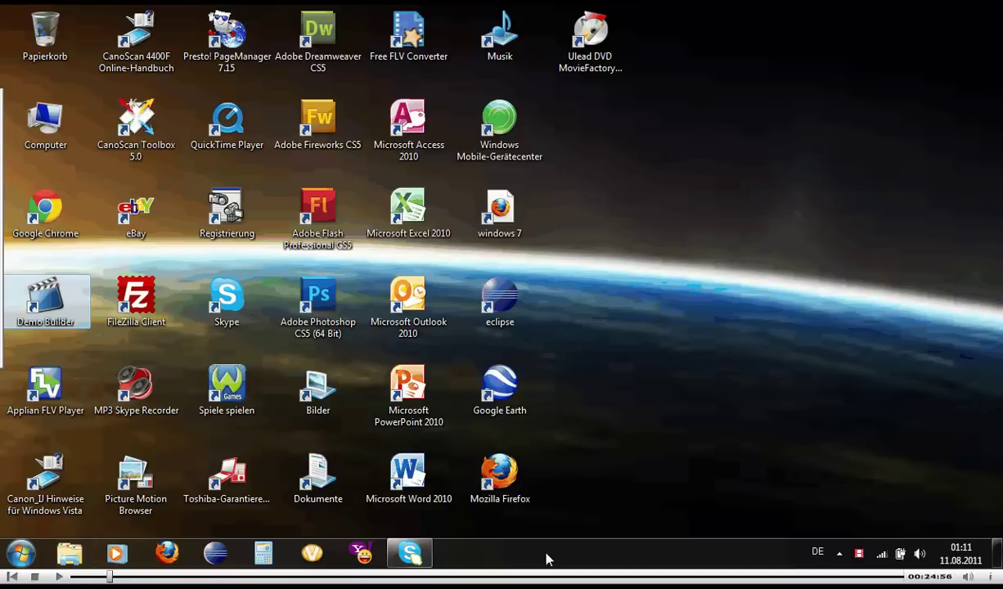
Unlock the taskbar, enlarge its height to two rows and shrink it back to one row
right_click(546, 560)
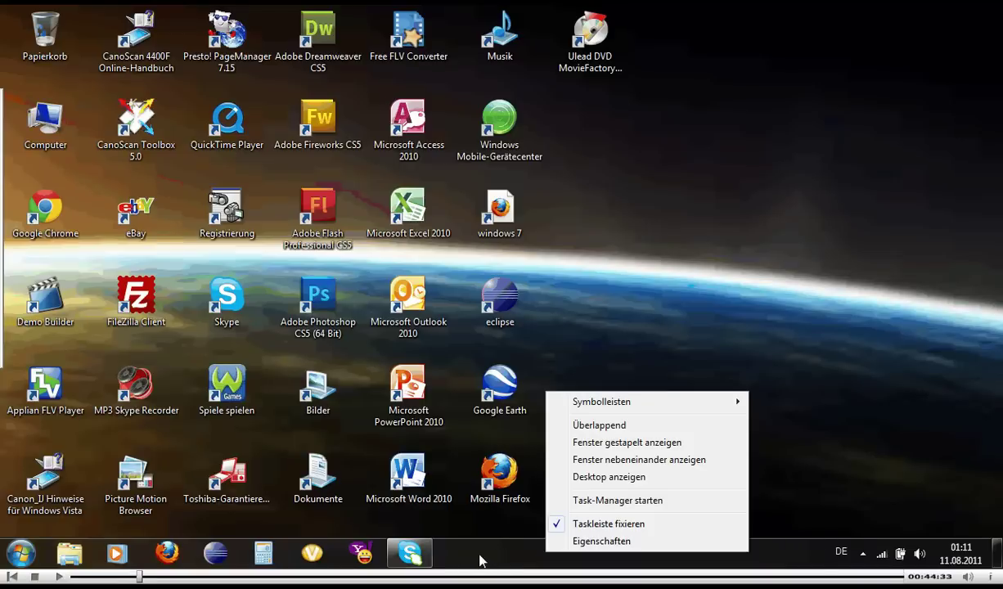
left_click(561, 527)
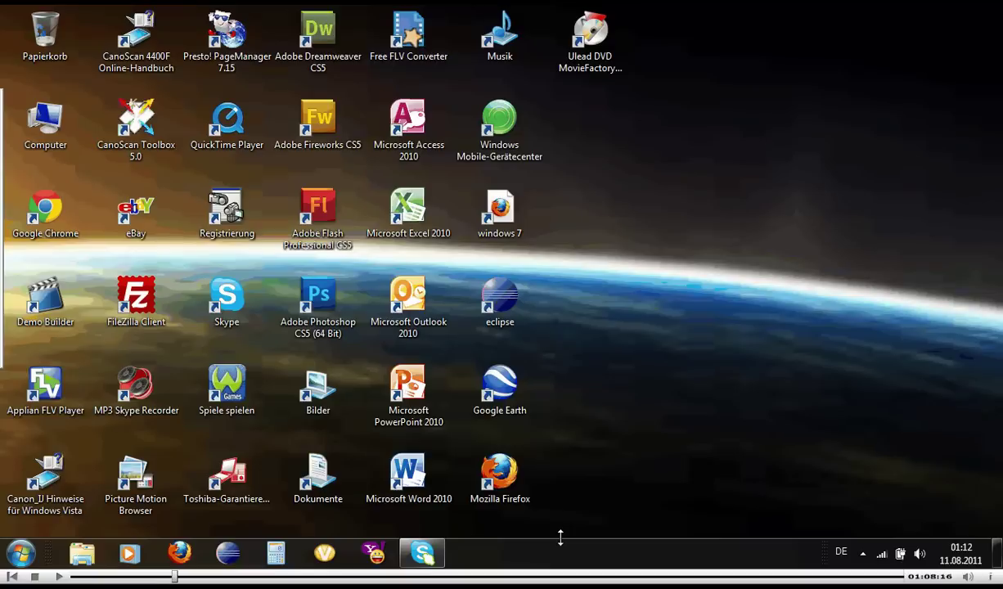
left_click_drag(560, 536, 559, 512)
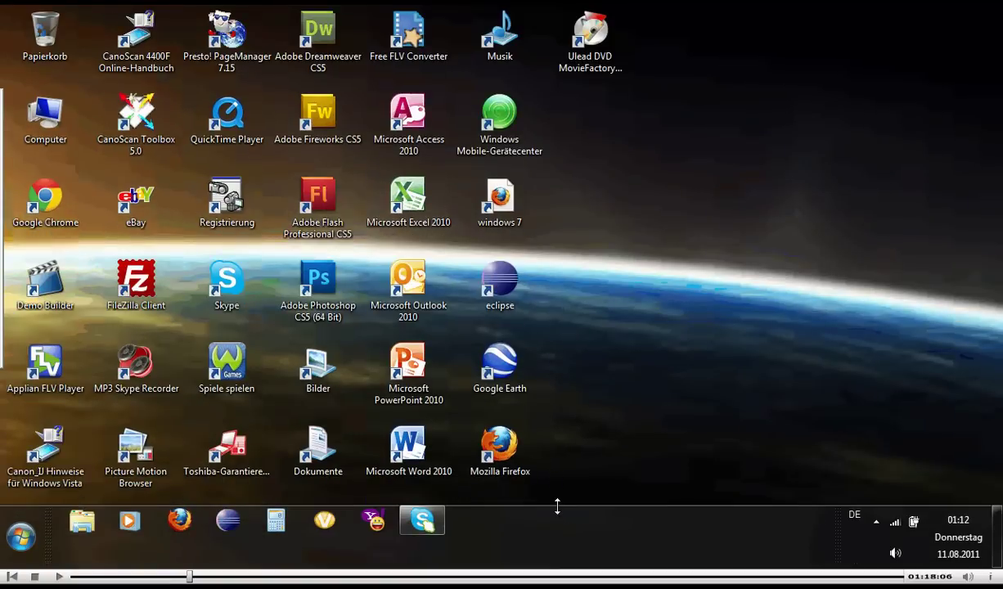
mouse_move(557, 507)
left_mouse_down()
mouse_move(560, 543)
mouse_move(553, 478)
mouse_move(558, 519)
left_mouse_up()
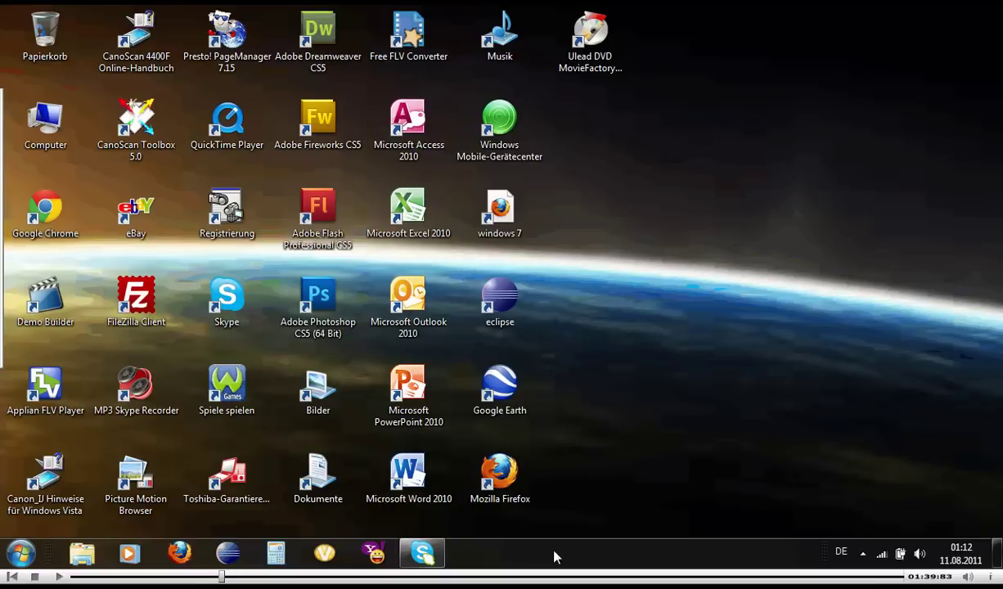
Move the taskbar to the upper edge of the desktop and view the Start menu from there
left_click_drag(554, 558, 534, 27)
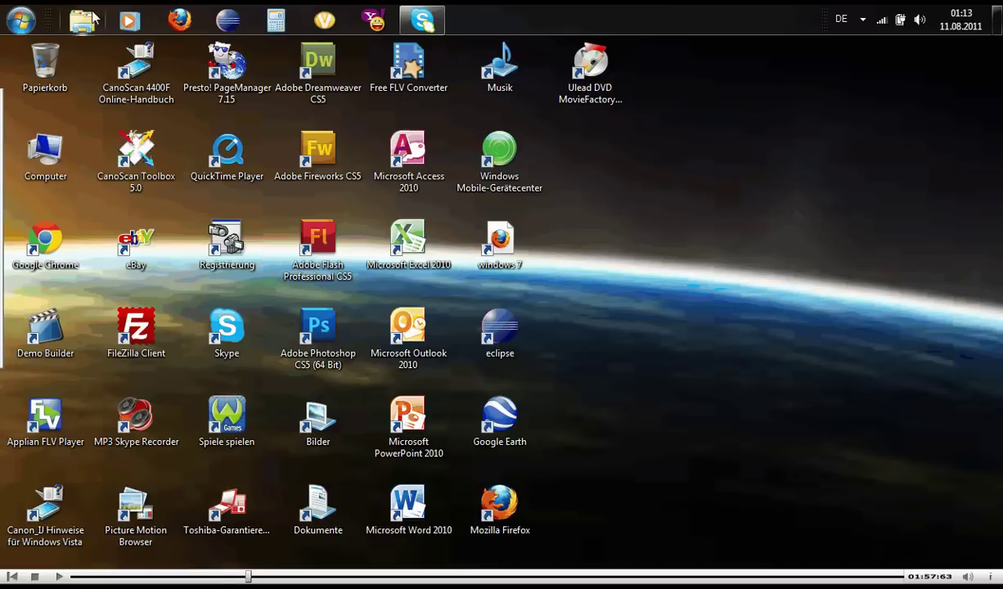
left_click(21, 19)
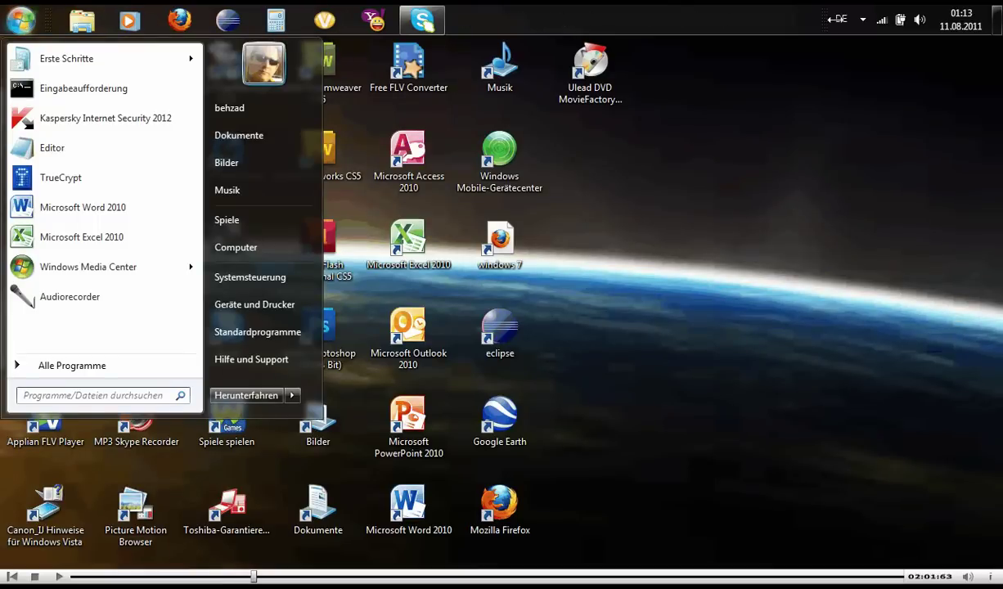
left_click(718, 22)
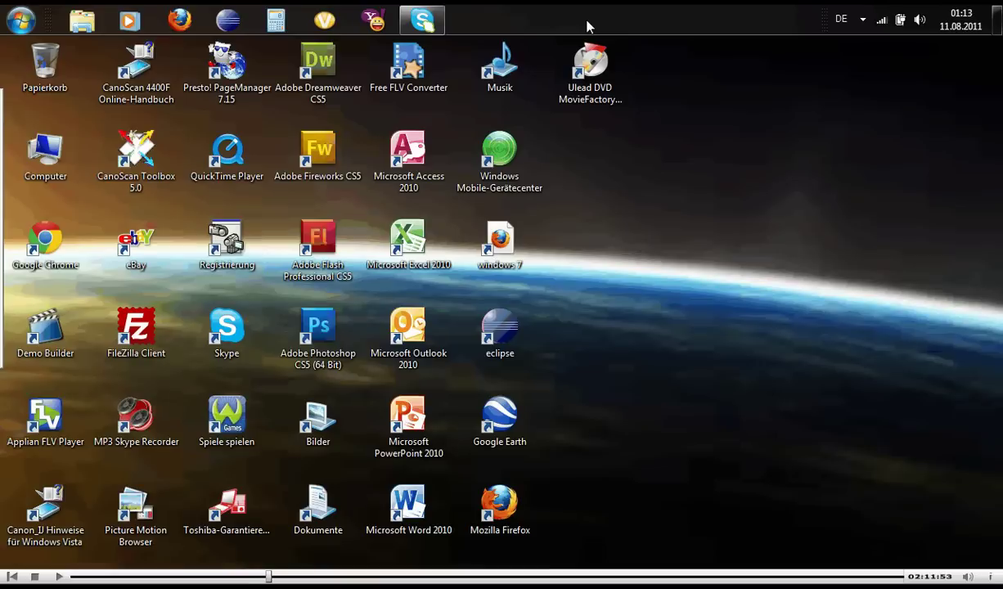
Dock the taskbar at the right edge of the desktop, return it to the lower edge and lock it
left_click_drag(587, 27, 711, 331)
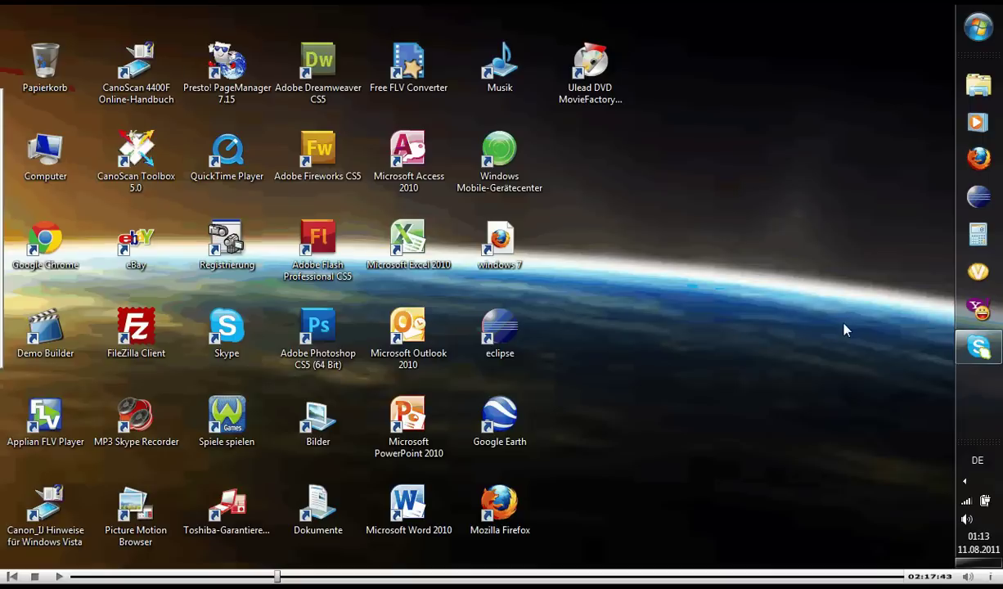
left_click_drag(925, 303, 535, 538)
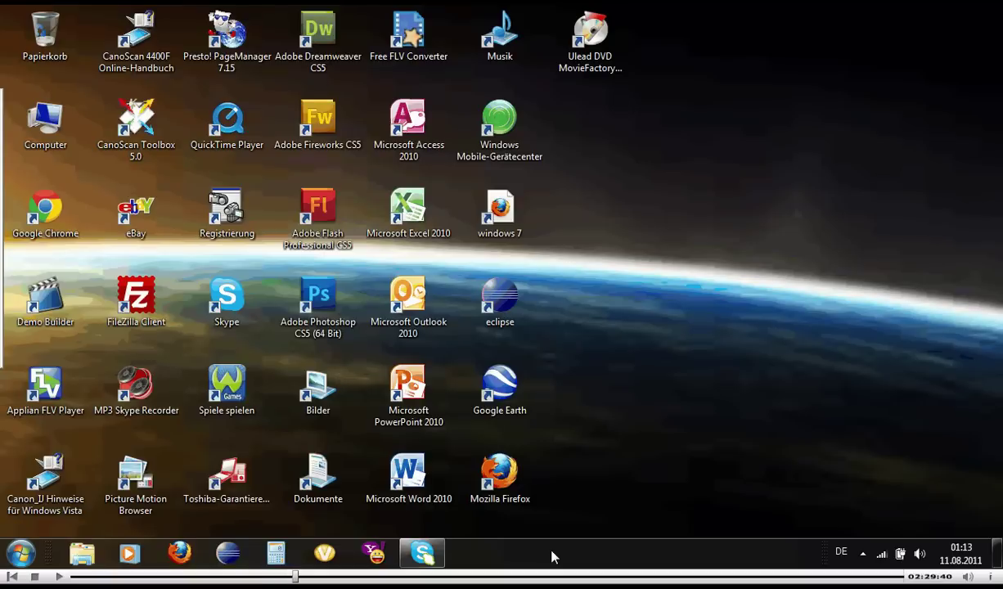
right_click(553, 558)
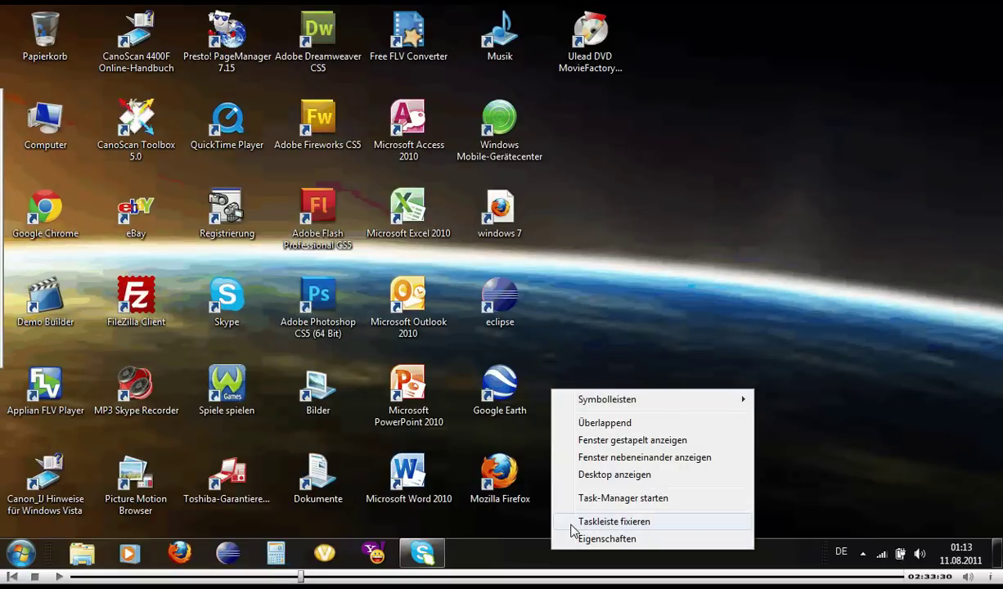
left_click(572, 524)
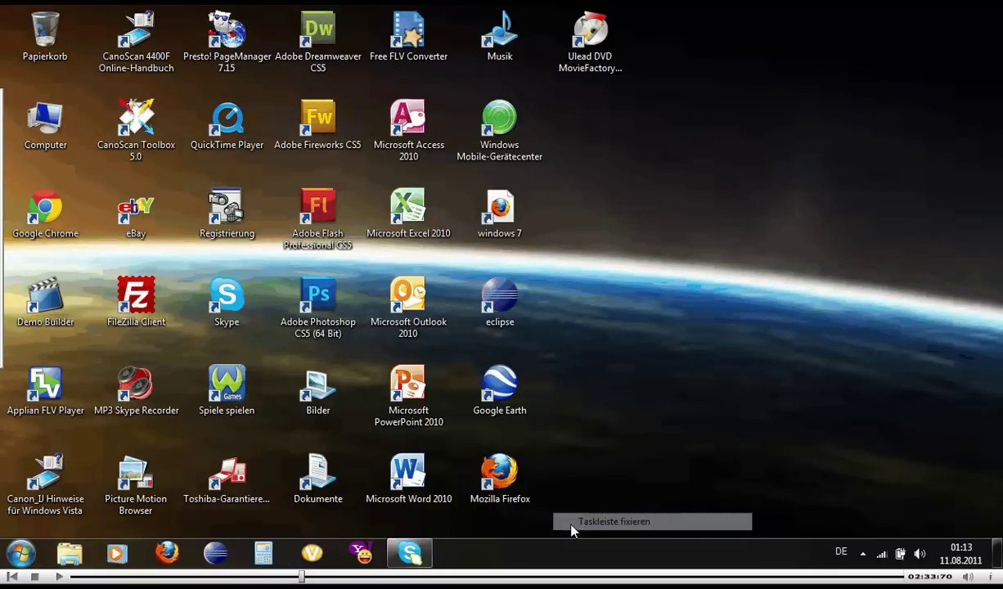
Add the Adresse toolbar to the taskbar
right_click(559, 564)
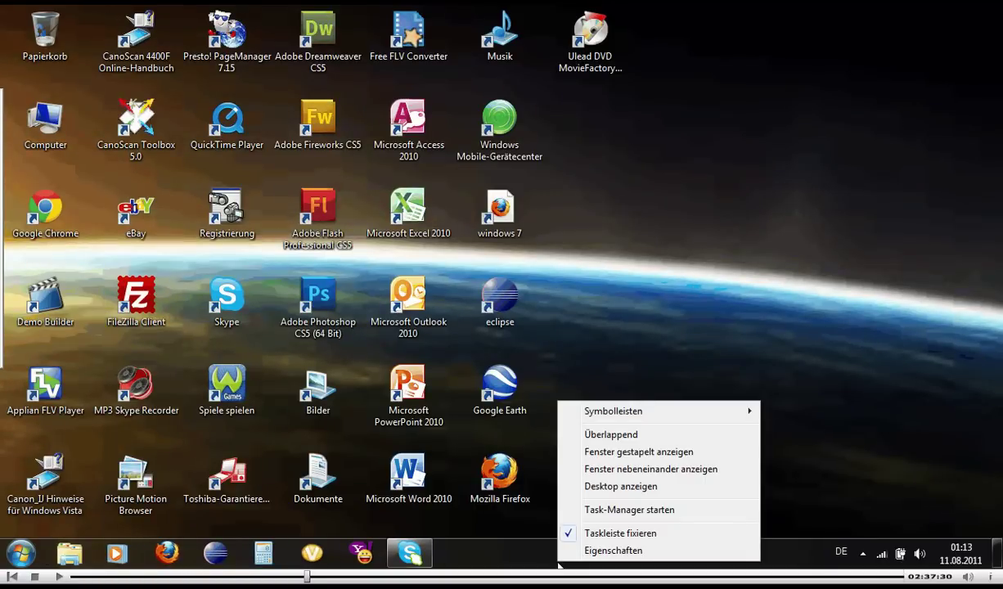
mouse_move(607, 420)
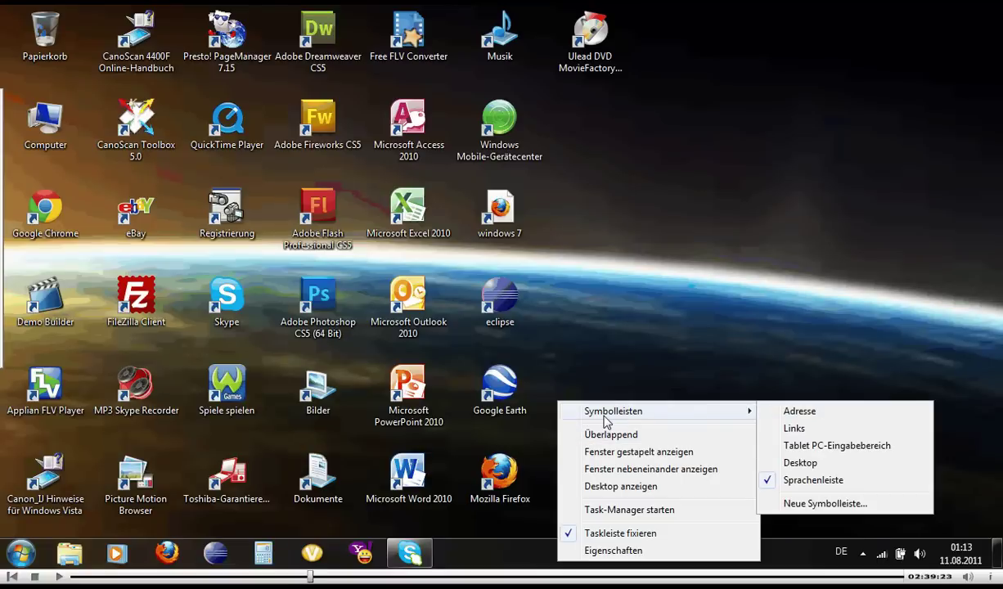
left_click(798, 415)
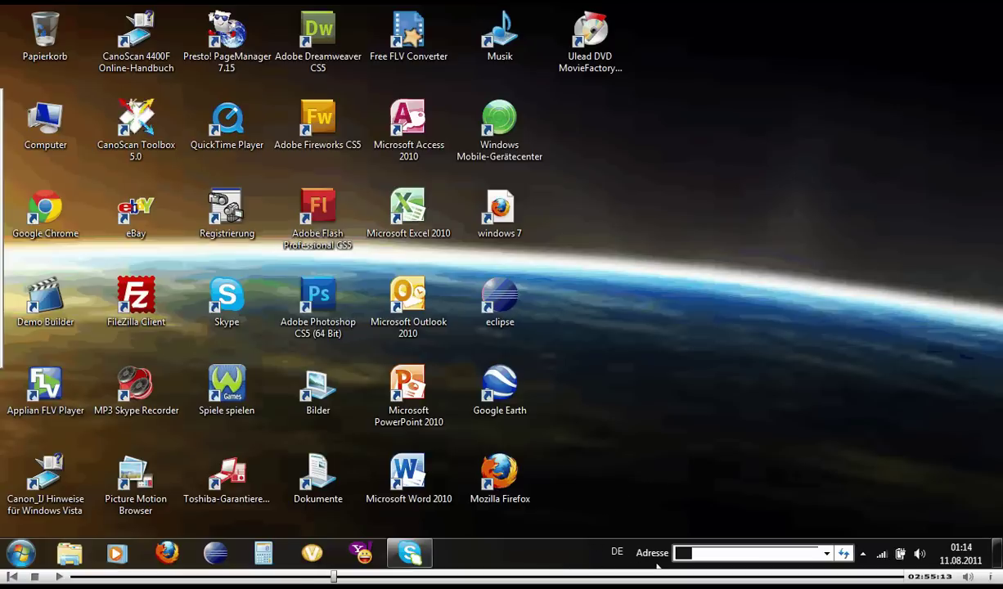
Open the C:\ drive from the taskbar's Adresse toolbar and close the folder window again
left_click(697, 554)
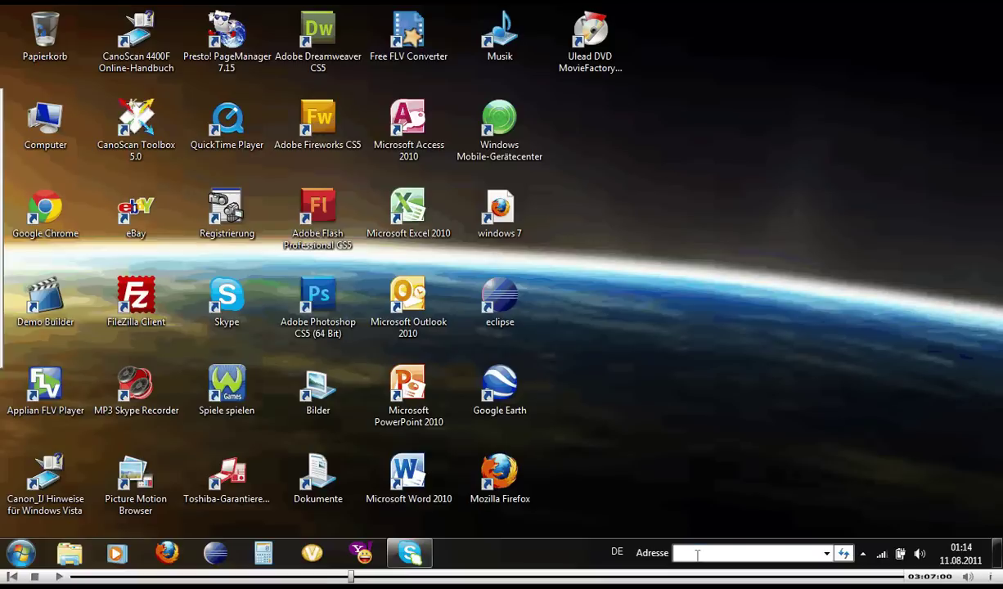
type("c")
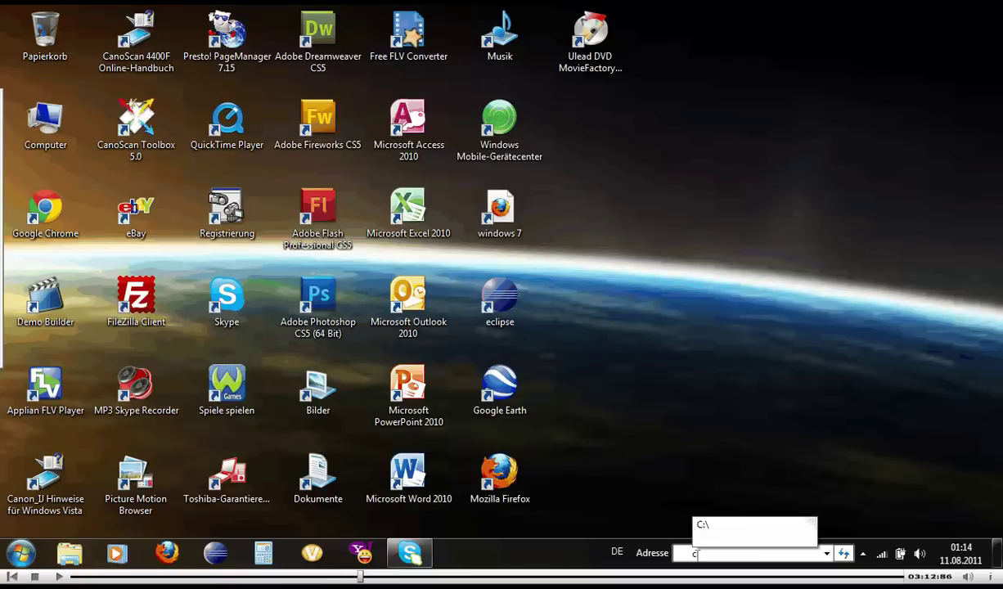
key("Down")
key("Return")
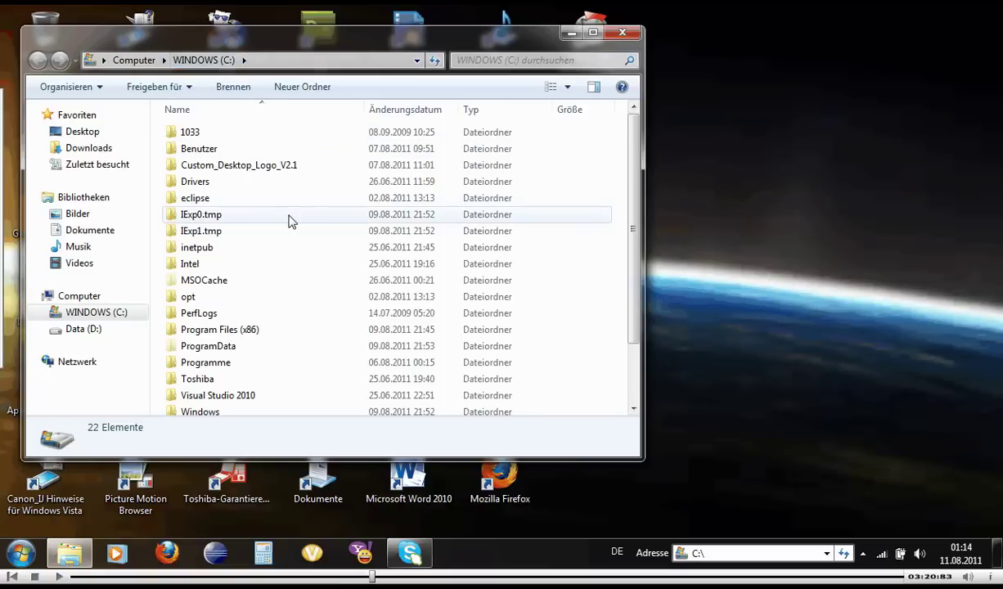
left_click(624, 35)
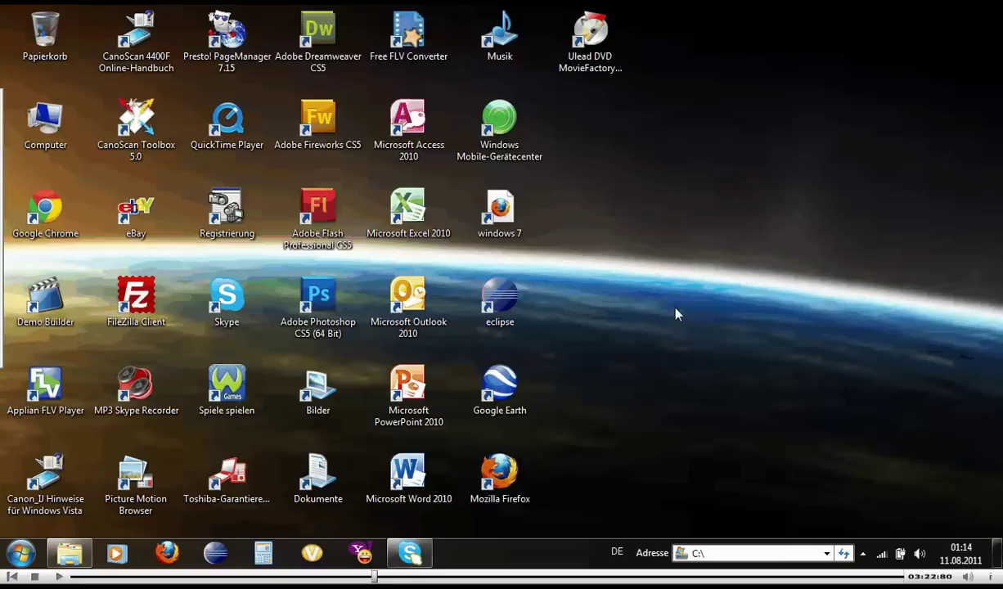
Open google.de from the taskbar's Adresse toolbar and close the browser window again
left_click(717, 558)
key("BackSpace")
type("googl")
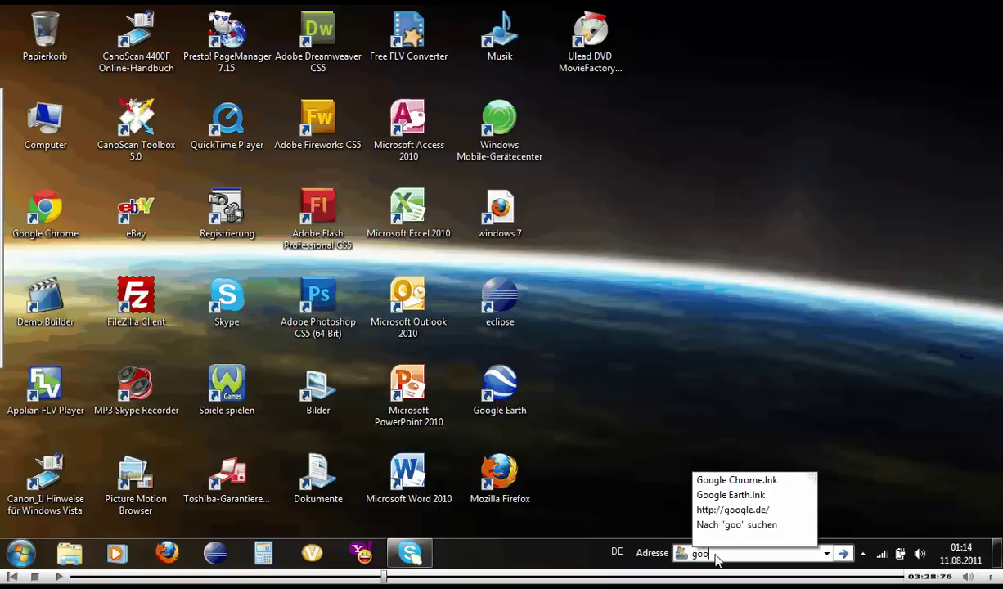
type(".")
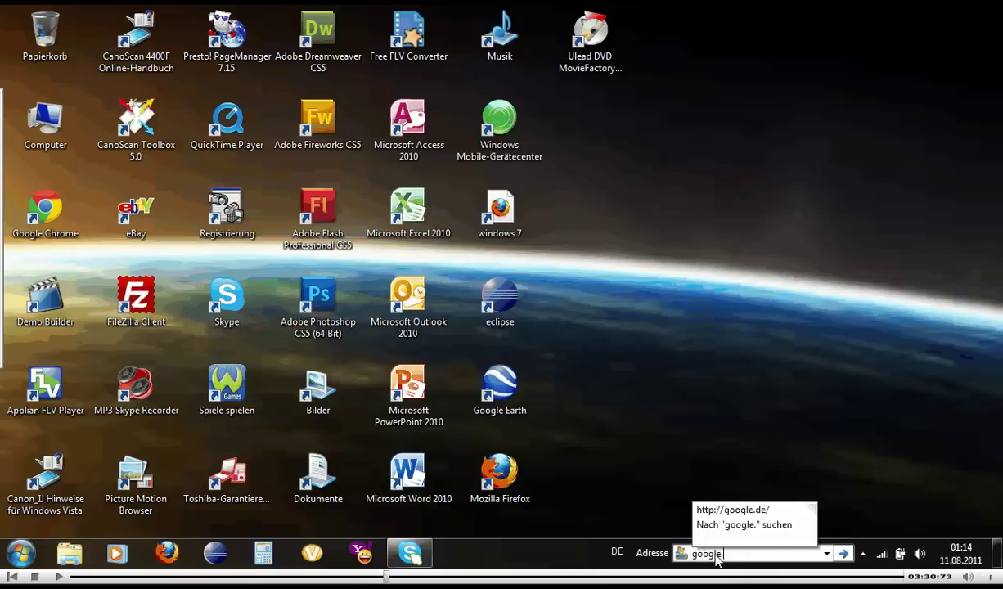
type("de")
key("Return")
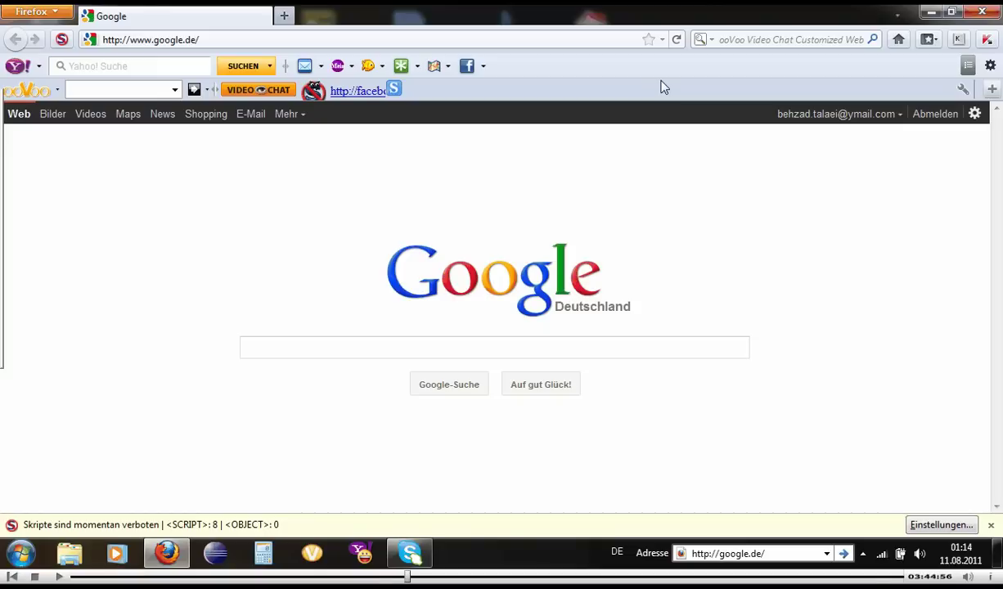
left_click(986, 12)
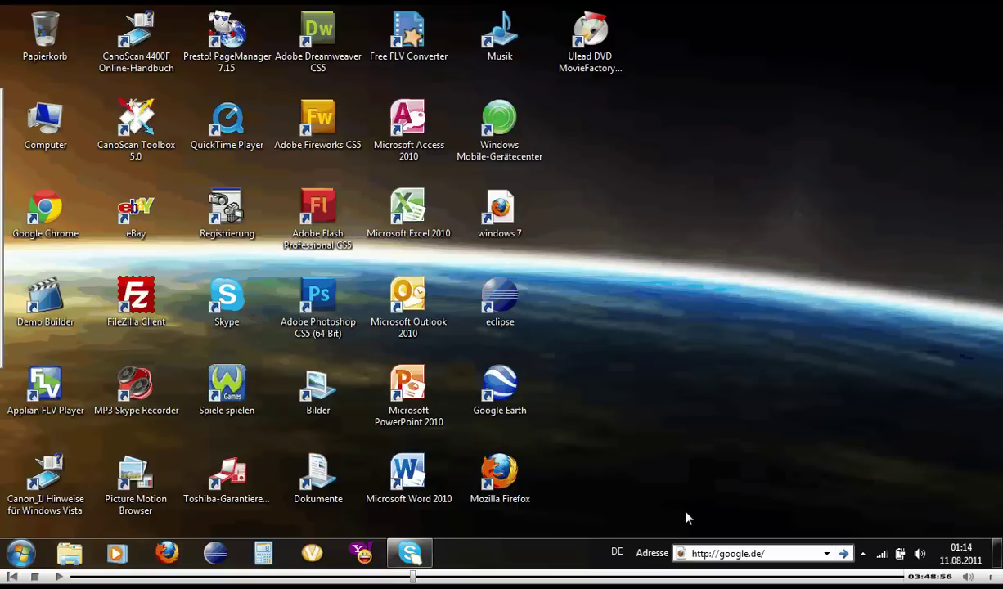
Remove the Adresse toolbar from the taskbar
right_click(514, 559)
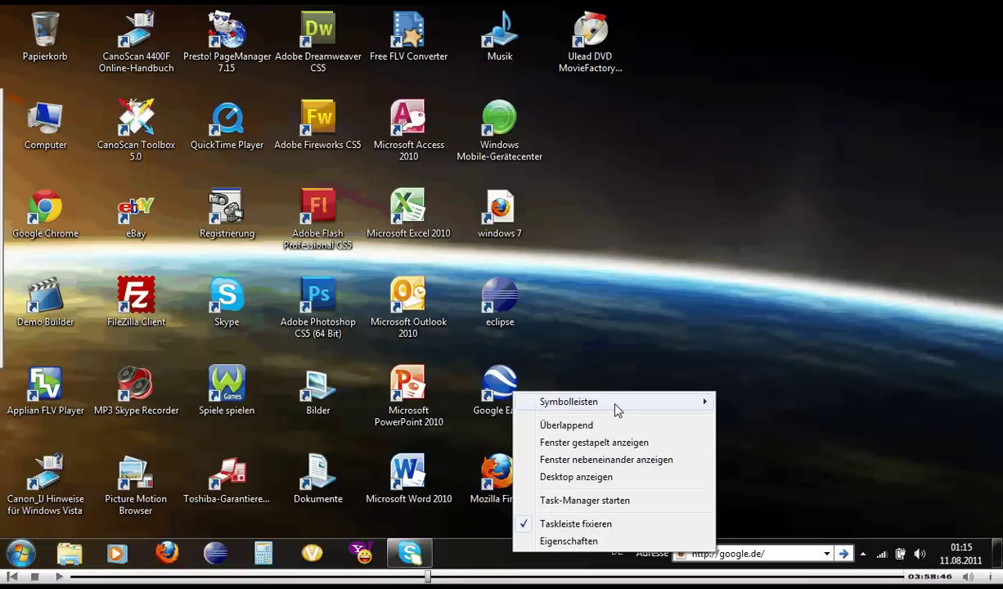
mouse_move(616, 409)
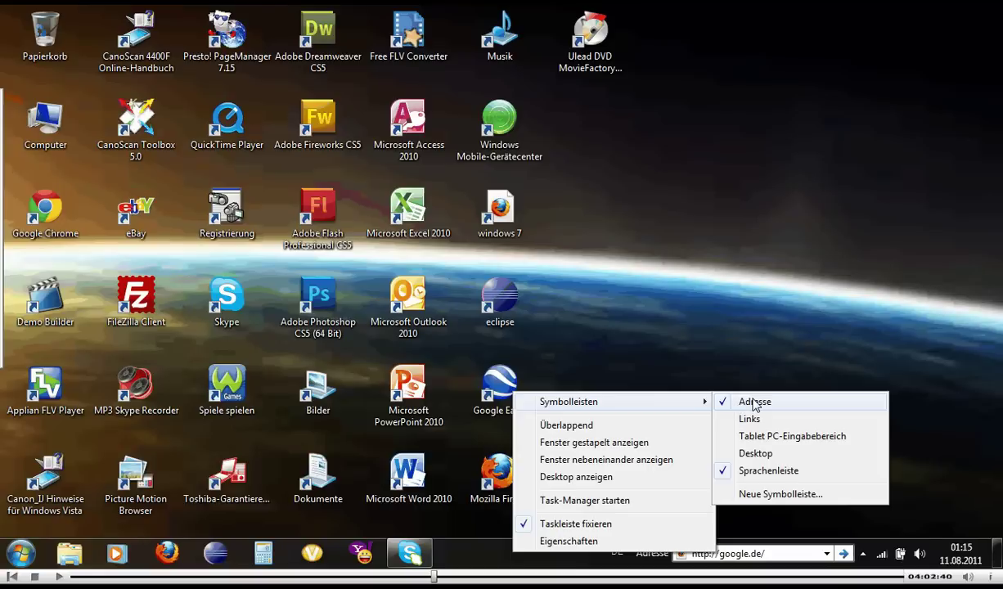
left_click(754, 402)
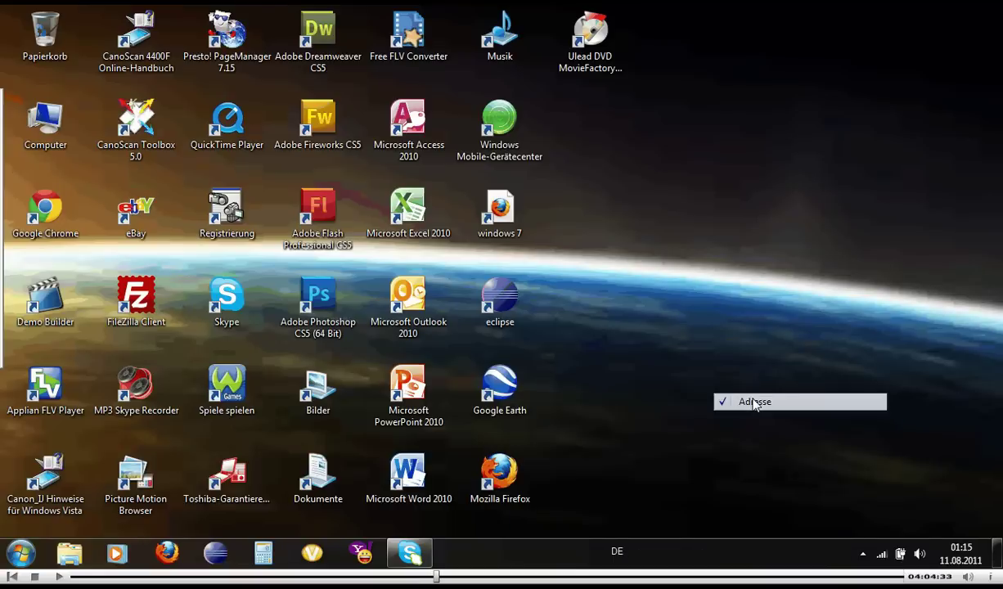
Add the Desktop toolbar to the taskbar and view the list of items it offers
right_click(571, 554)
mouse_move(701, 404)
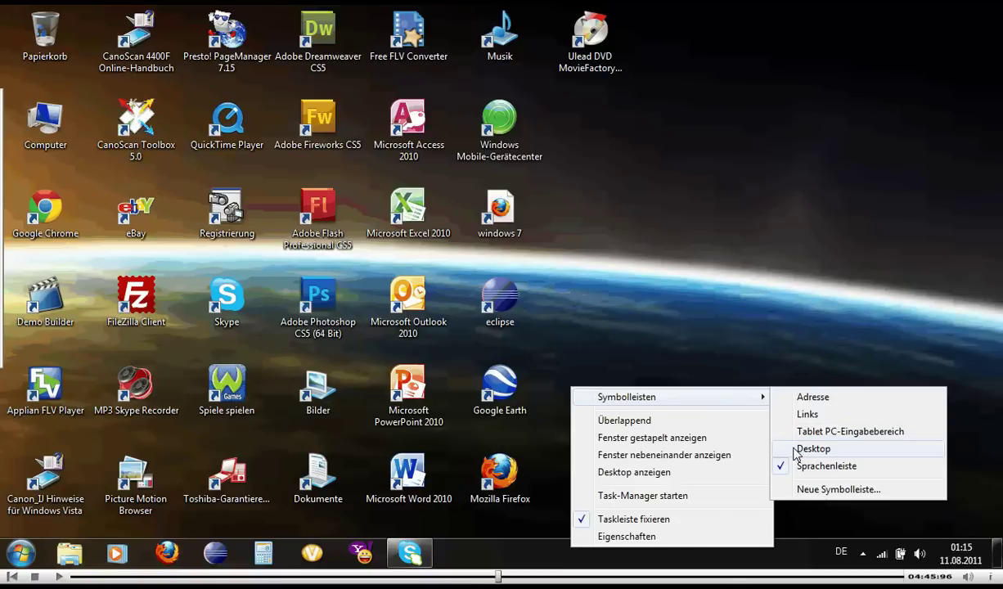
left_click(814, 449)
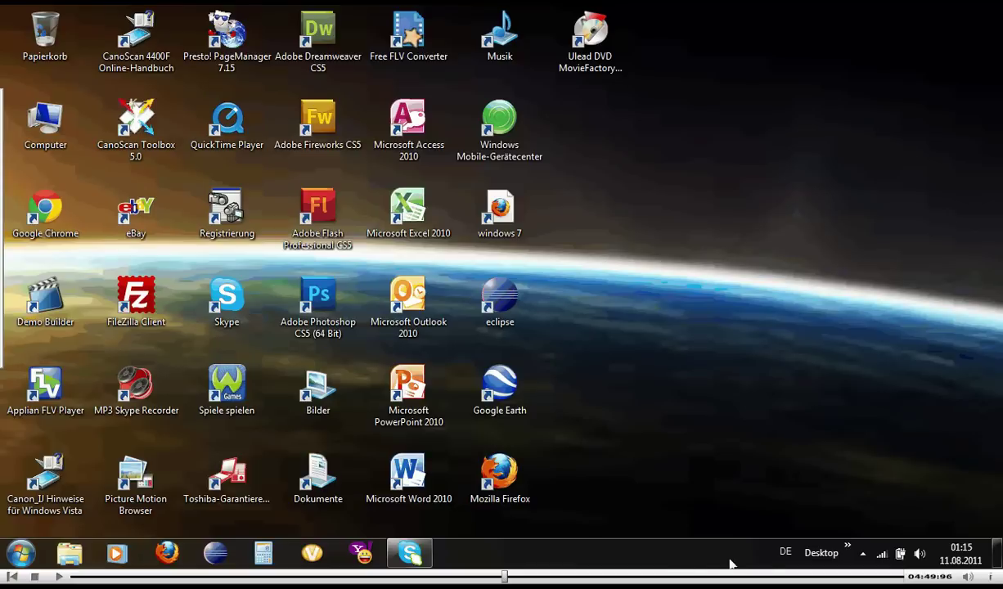
left_click(848, 553)
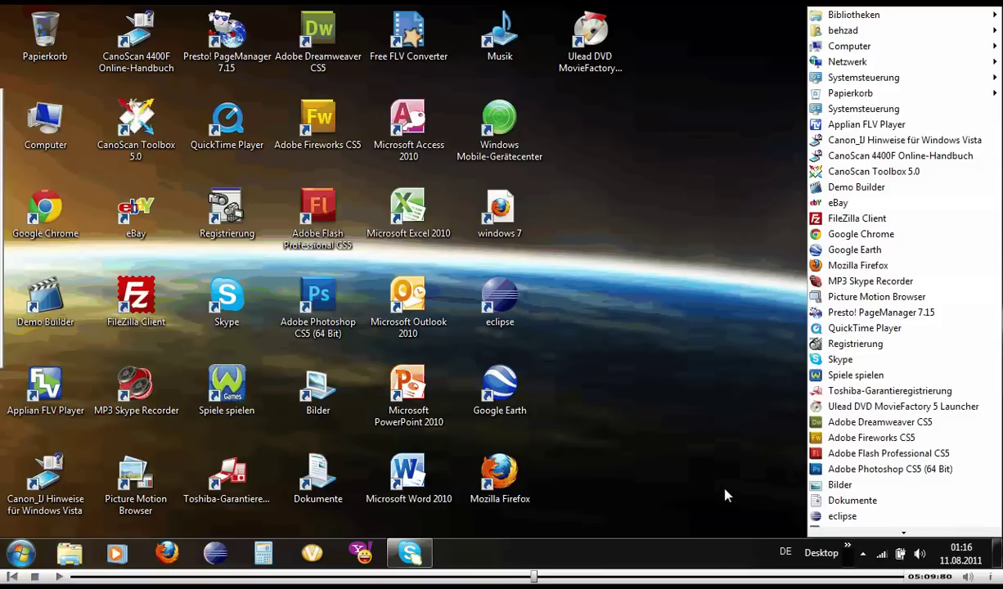
left_click(582, 536)
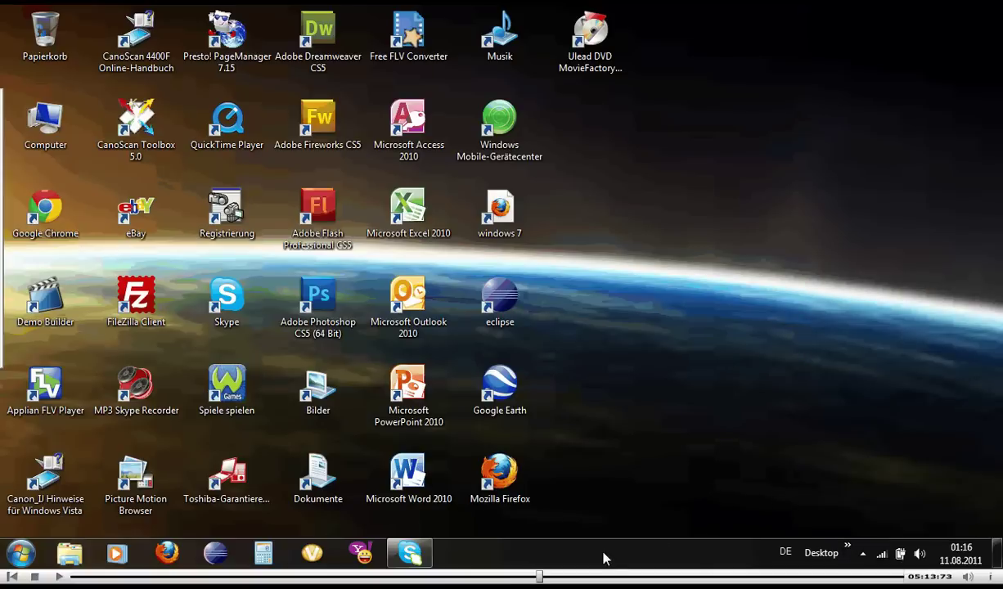
Remove the Desktop toolbar from the taskbar
right_click(604, 559)
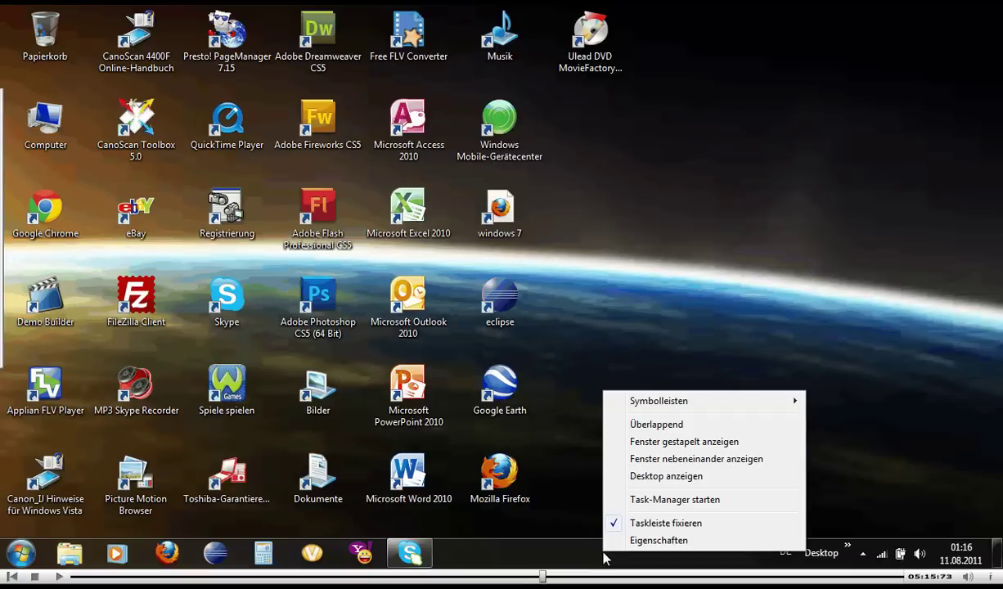
mouse_move(642, 406)
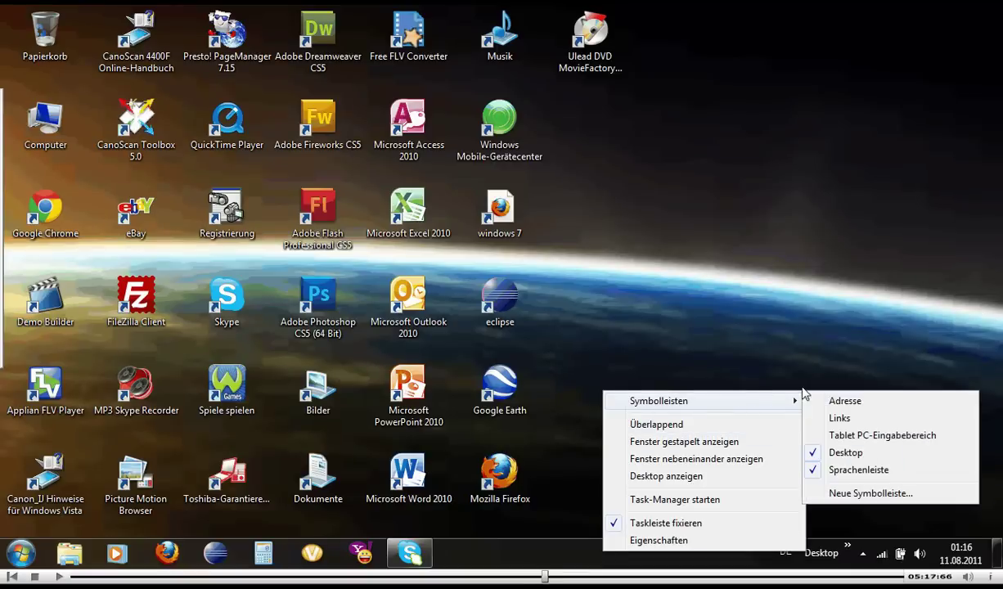
left_click(839, 460)
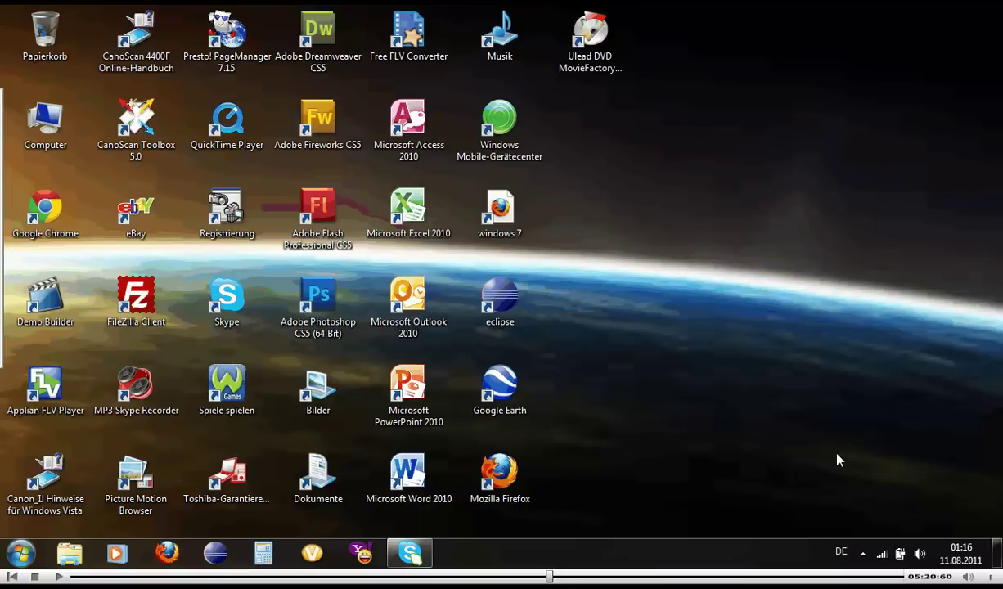
Add the Videos library to the taskbar as a new custom toolbar
right_click(643, 546)
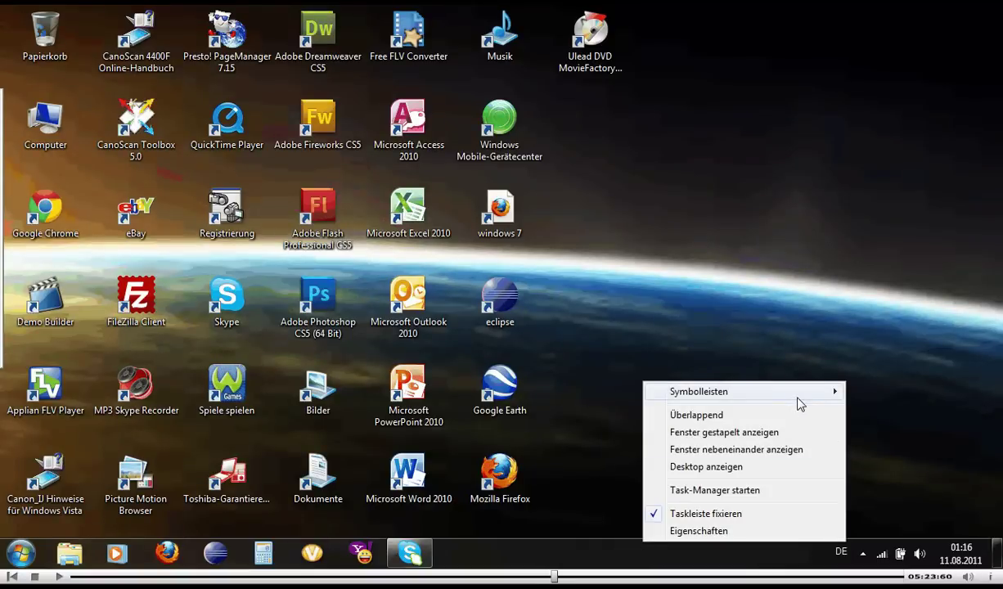
mouse_move(800, 399)
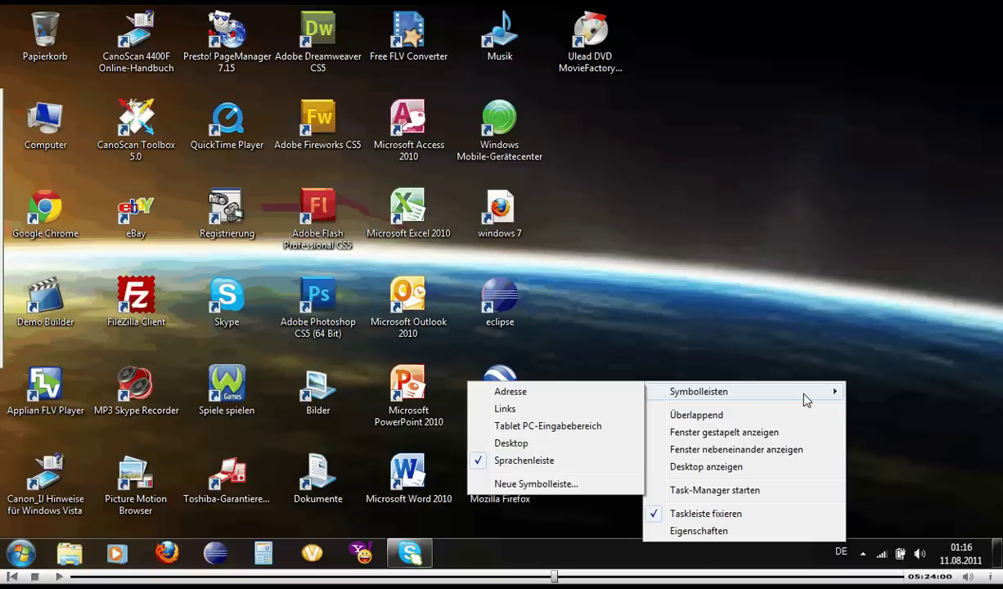
left_click(545, 488)
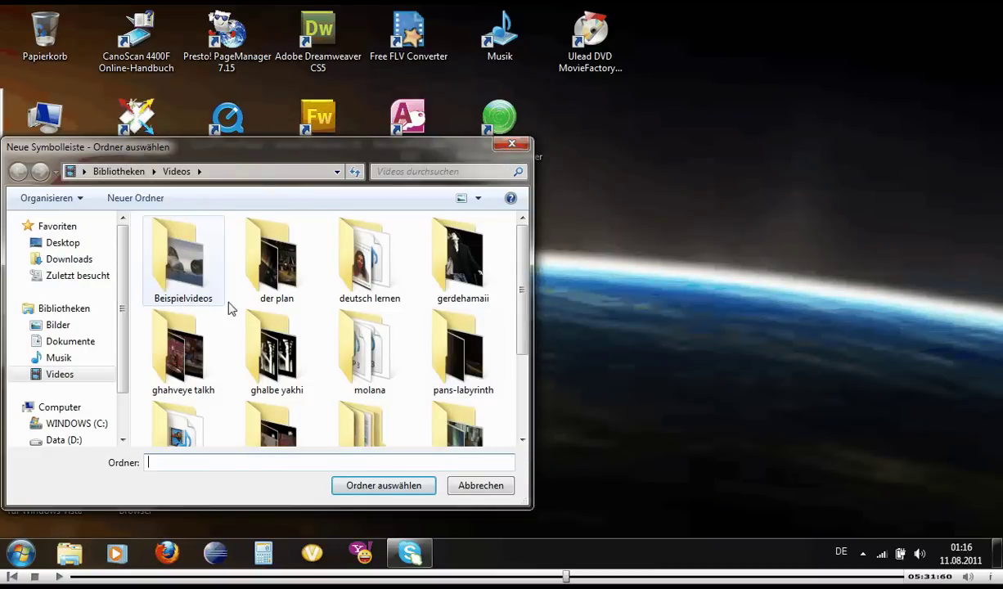
left_click(57, 359)
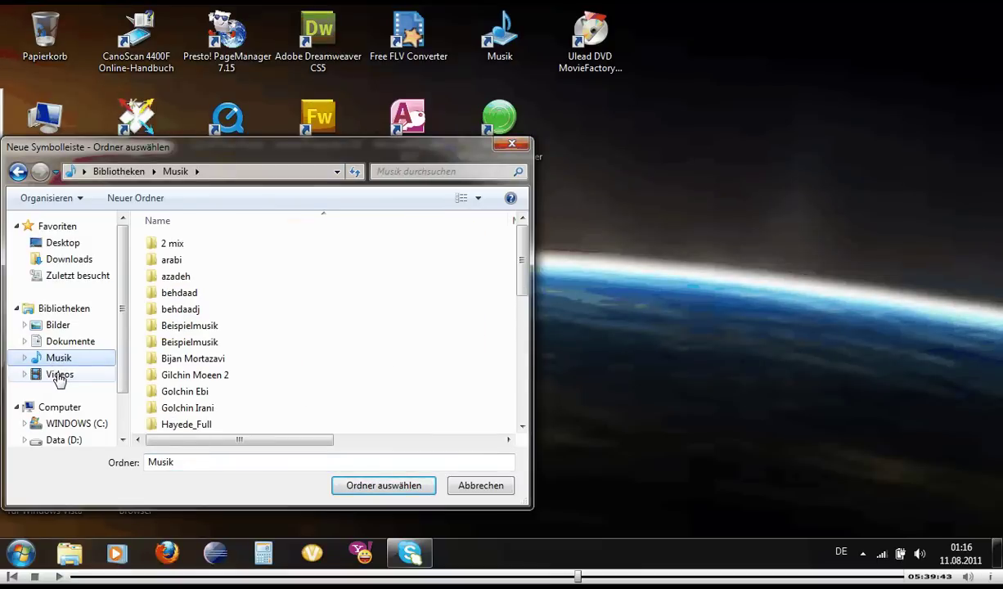
left_click(59, 376)
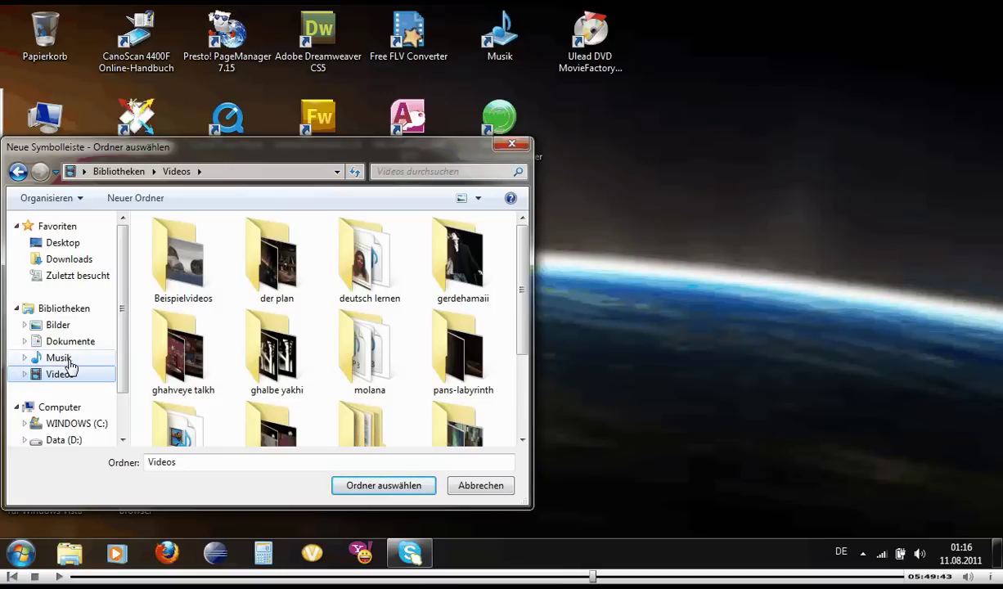
left_click(380, 486)
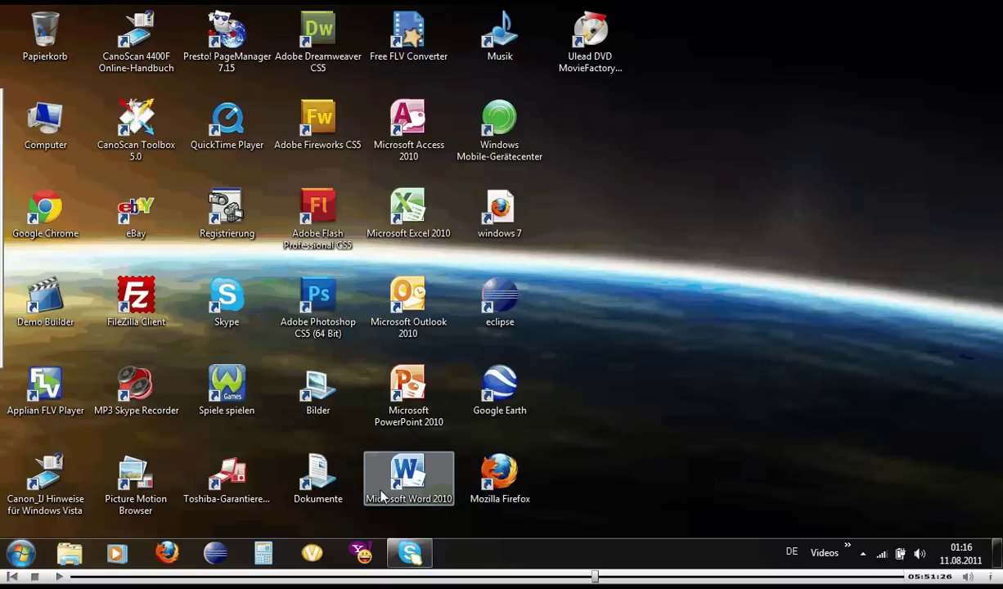
View the contents of Eigene Videos through the taskbar's Videos toolbar and close the list
left_click(852, 547)
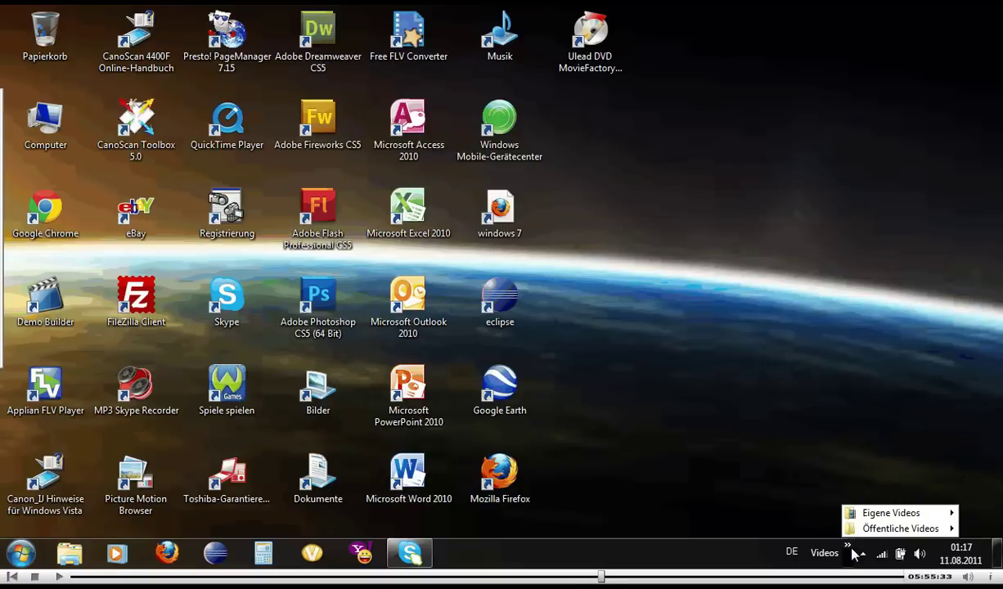
mouse_move(875, 520)
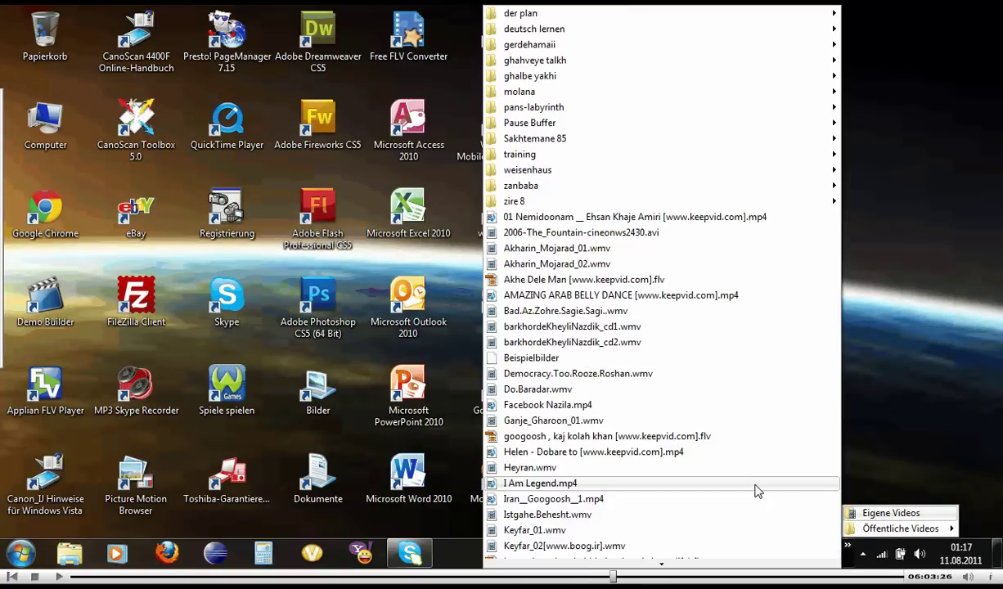
left_click(884, 437)
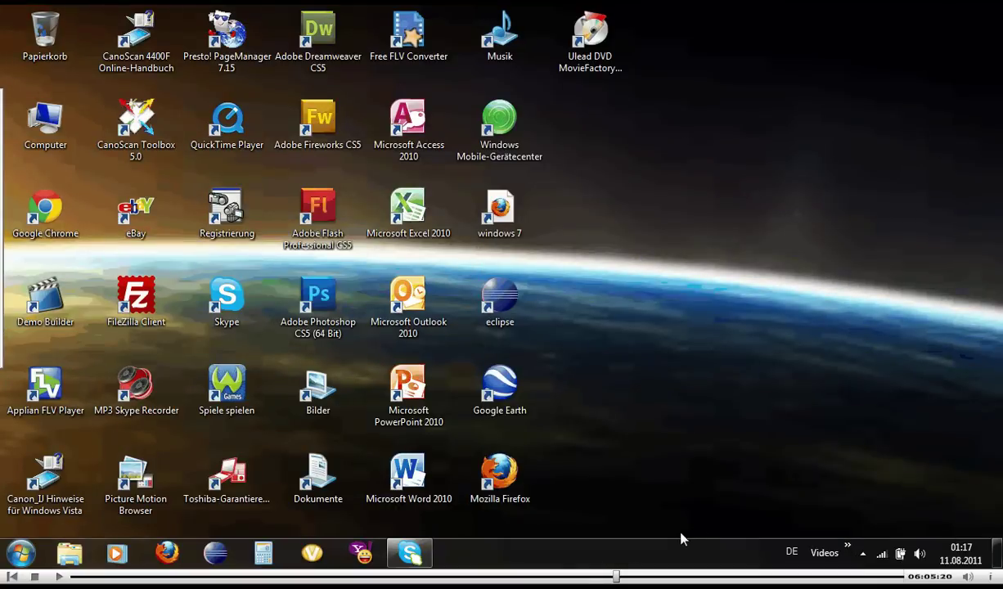
Remove the Videos toolbar from the taskbar
right_click(614, 562)
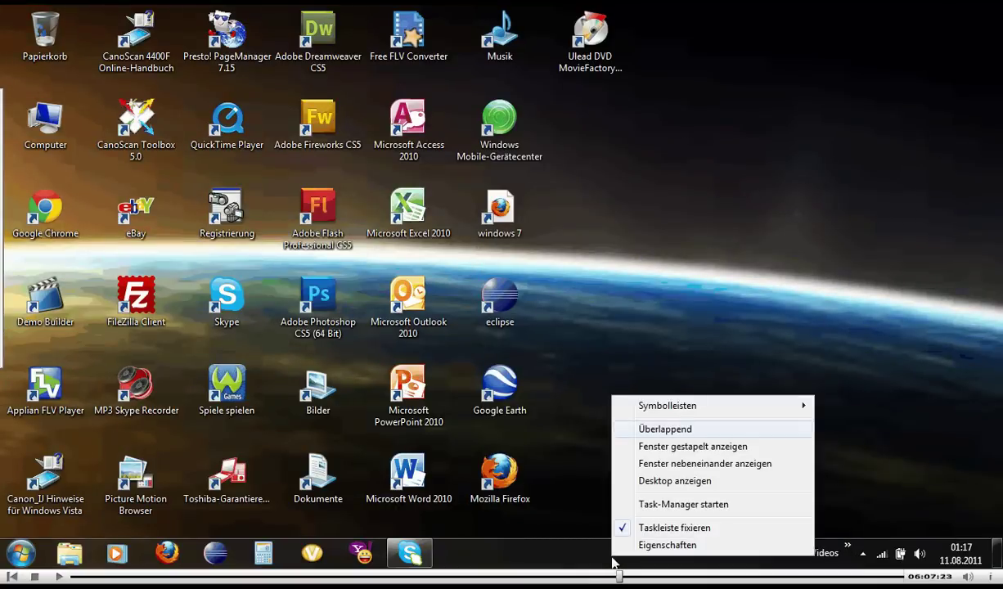
mouse_move(759, 405)
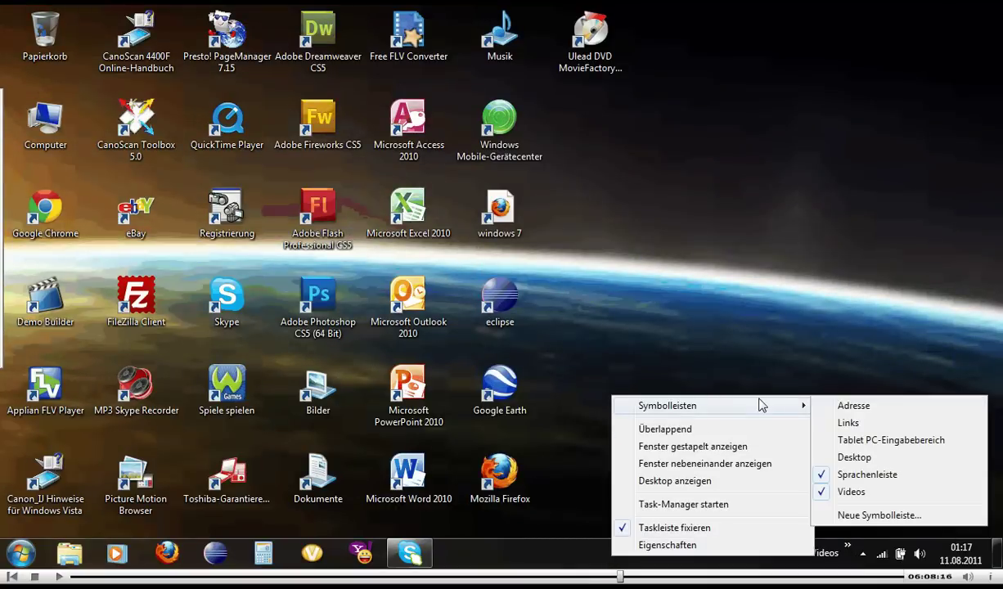
left_click(874, 493)
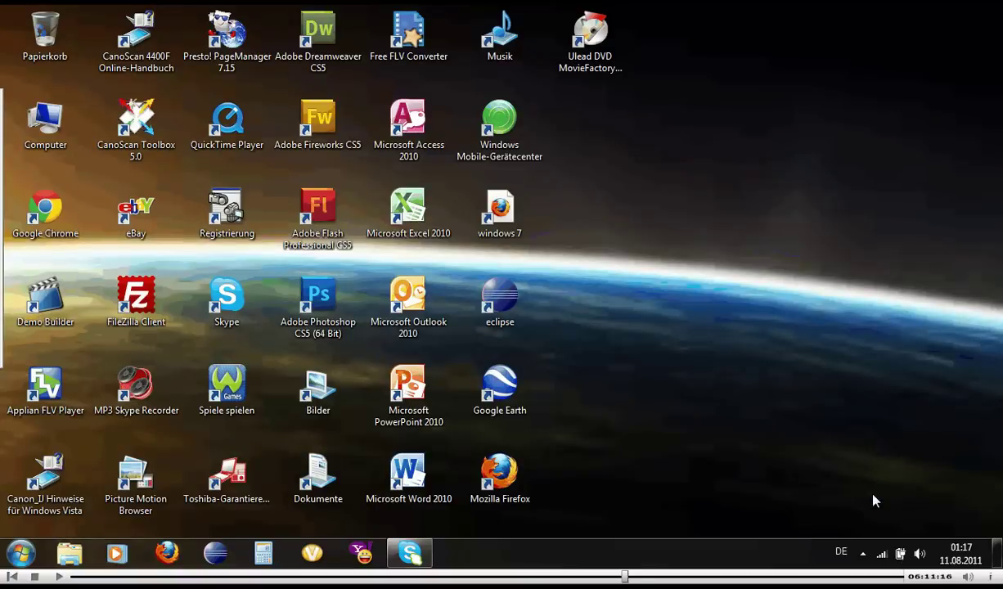
Open the taskbar properties, move the dialog toward the upper middle of the desktop, and briefly view the Startmenü settings
right_click(598, 557)
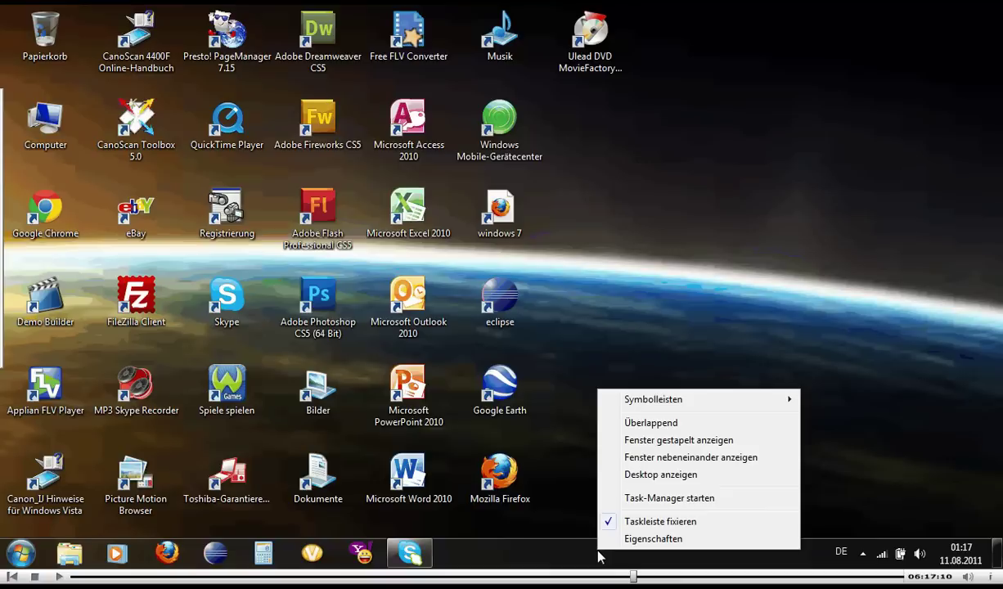
left_click(638, 540)
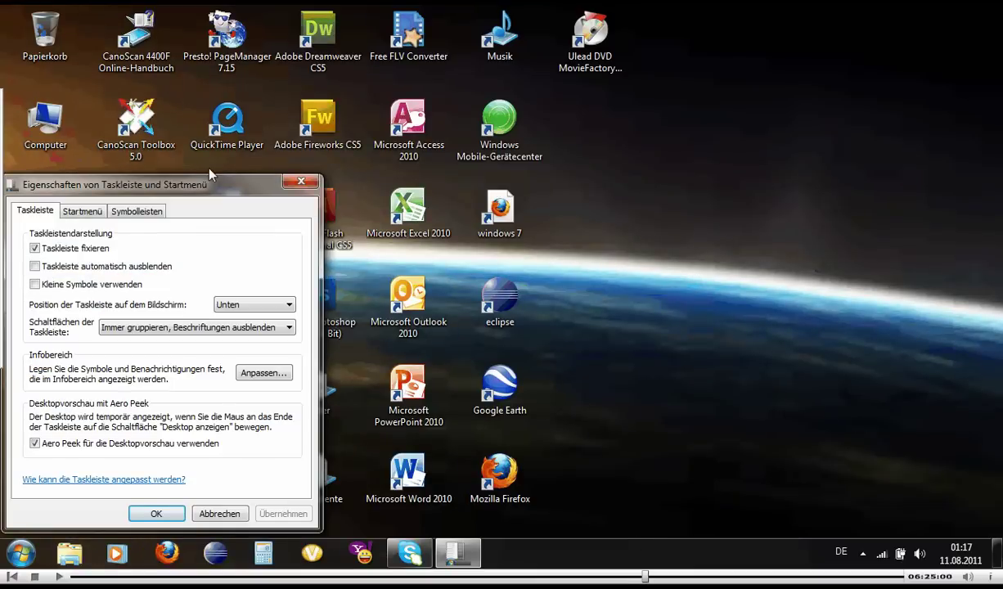
left_click_drag(200, 191, 685, 53)
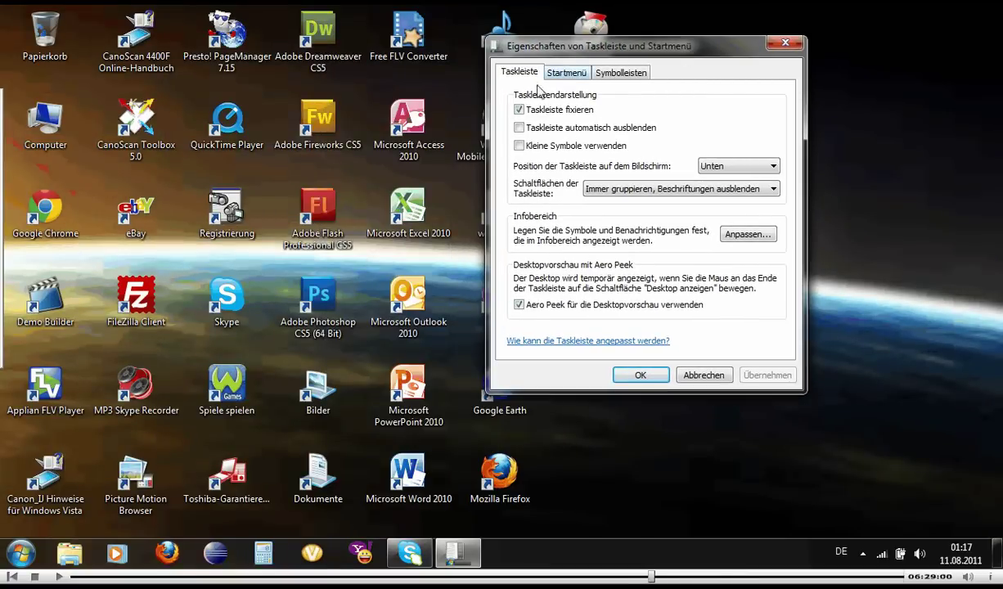
left_click(568, 74)
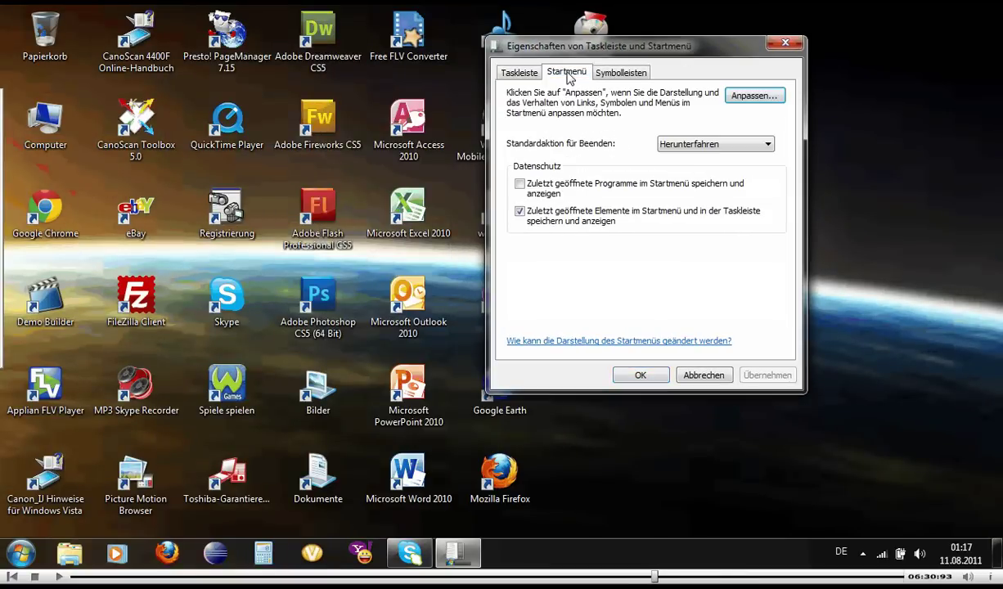
left_click(519, 74)
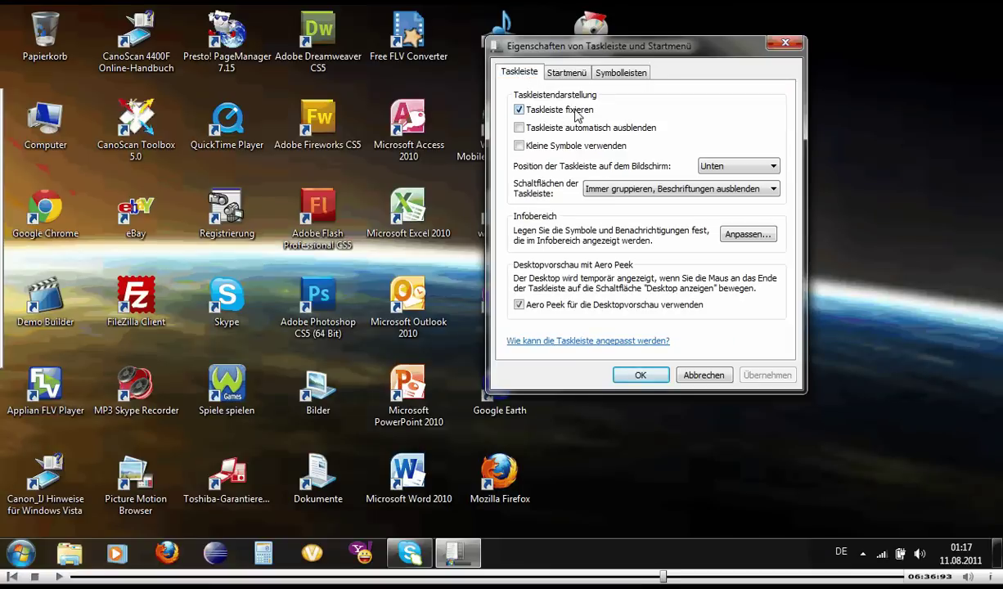
Switch the Taskleiste fixieren option off and on again
left_click(519, 112)
left_click(519, 112)
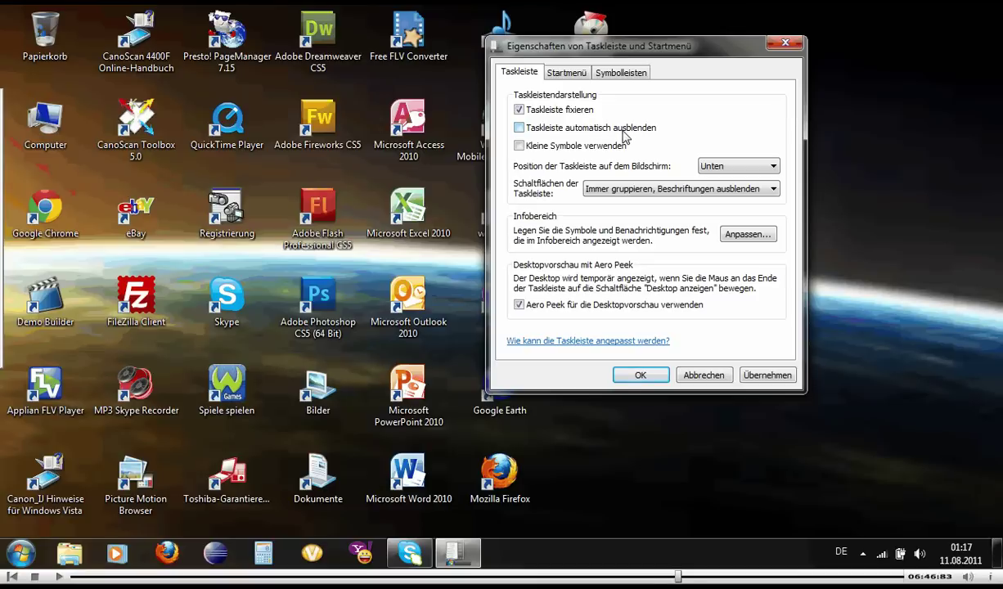
Apply automatic hiding of the taskbar to try it out, and switch it off again
left_click(521, 131)
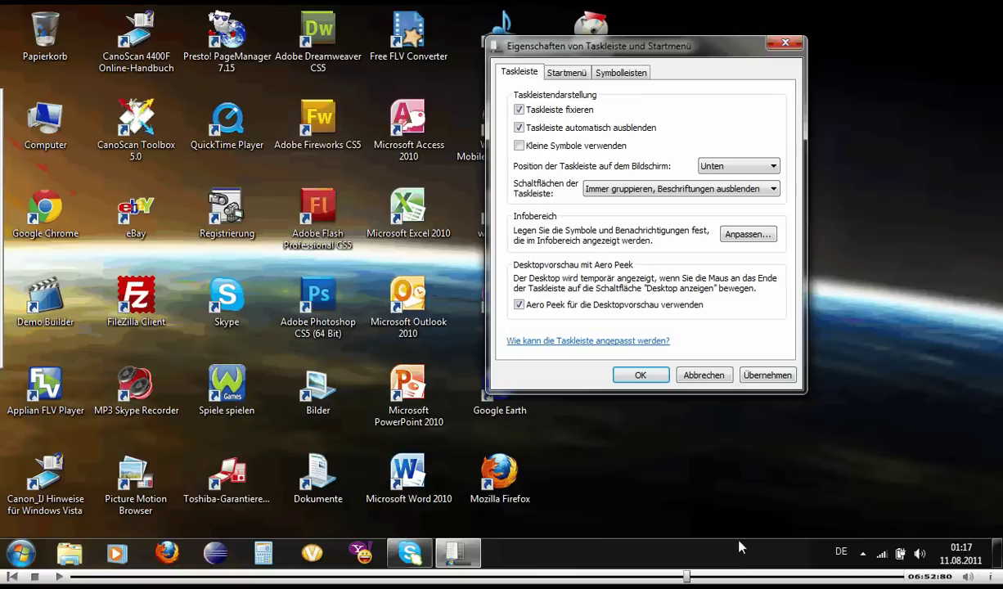
left_click(769, 375)
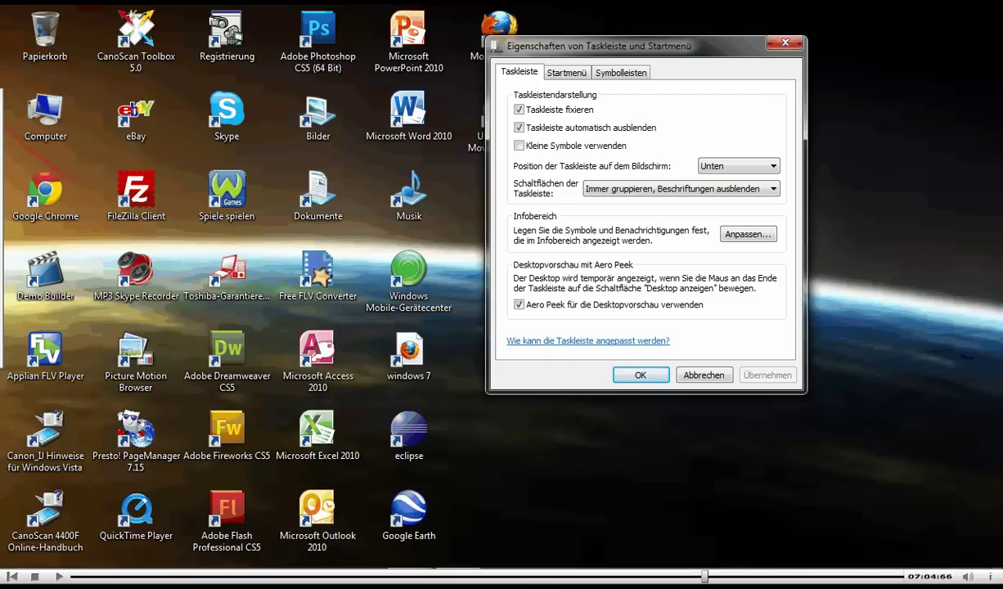
mouse_move(735, 569)
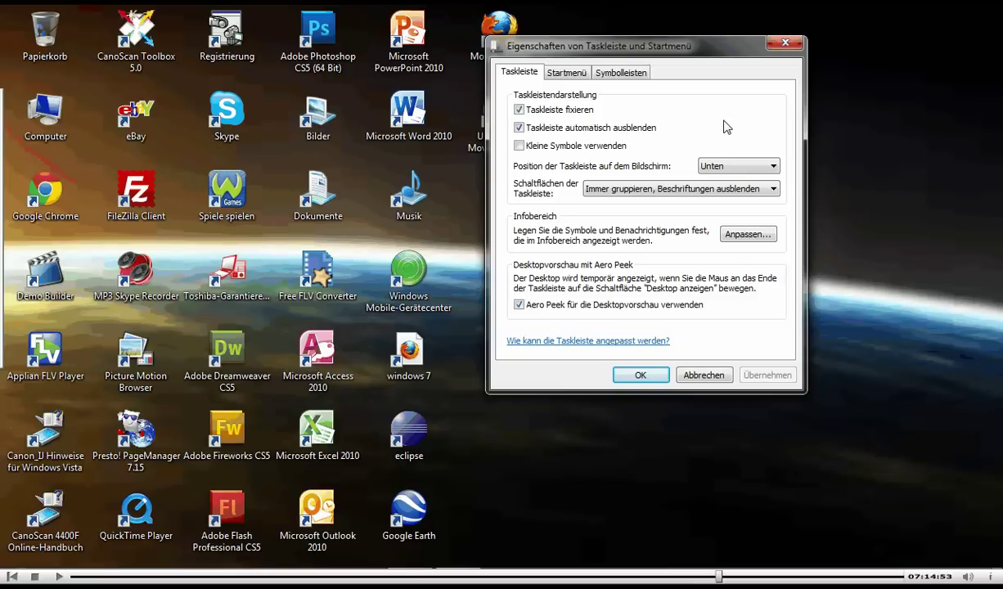
left_click(520, 129)
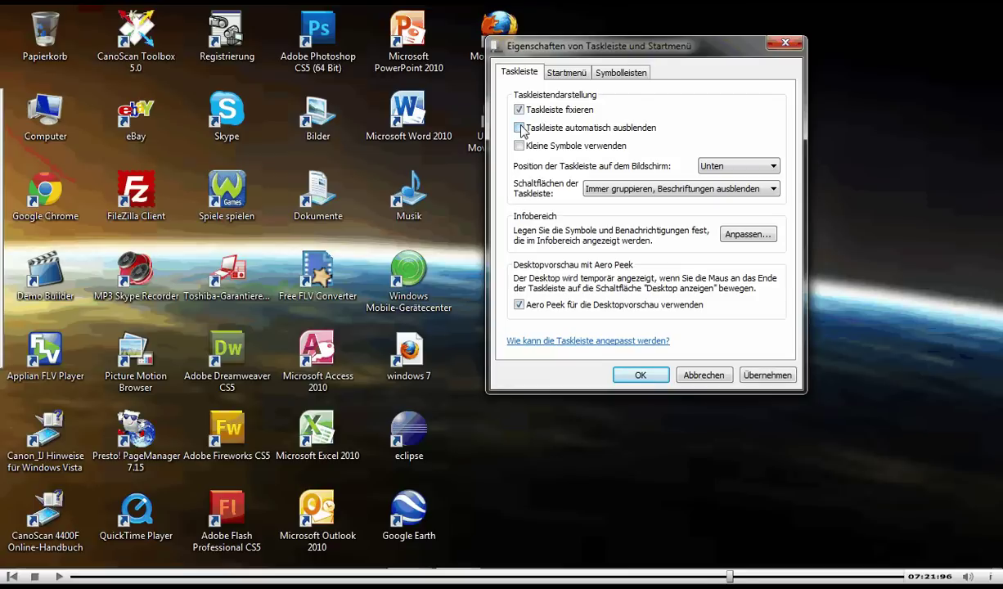
left_click(766, 375)
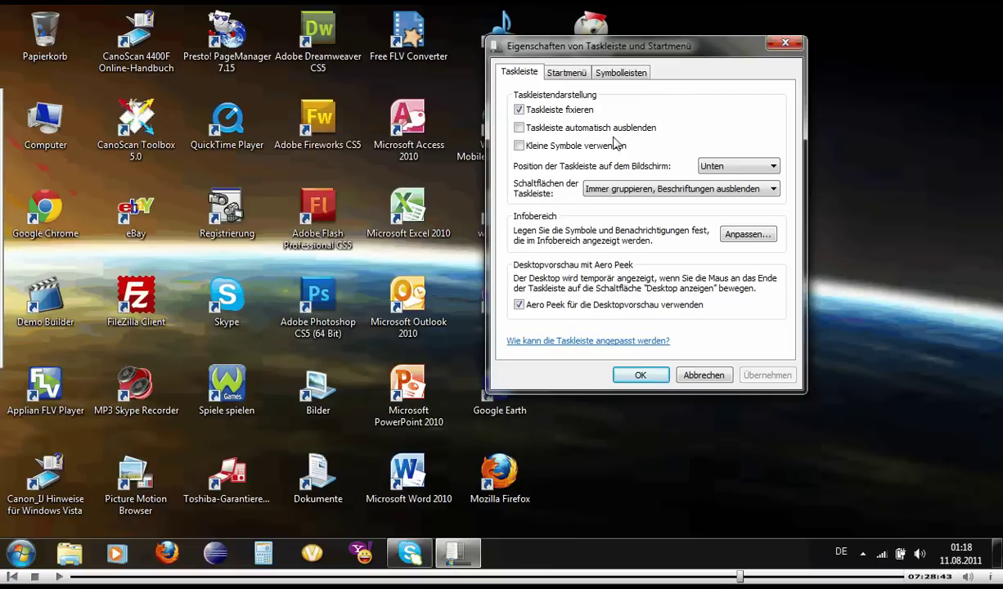
Apply small taskbar icons with Kleine Symbole verwenden, and restore the normal icon size
left_click(520, 146)
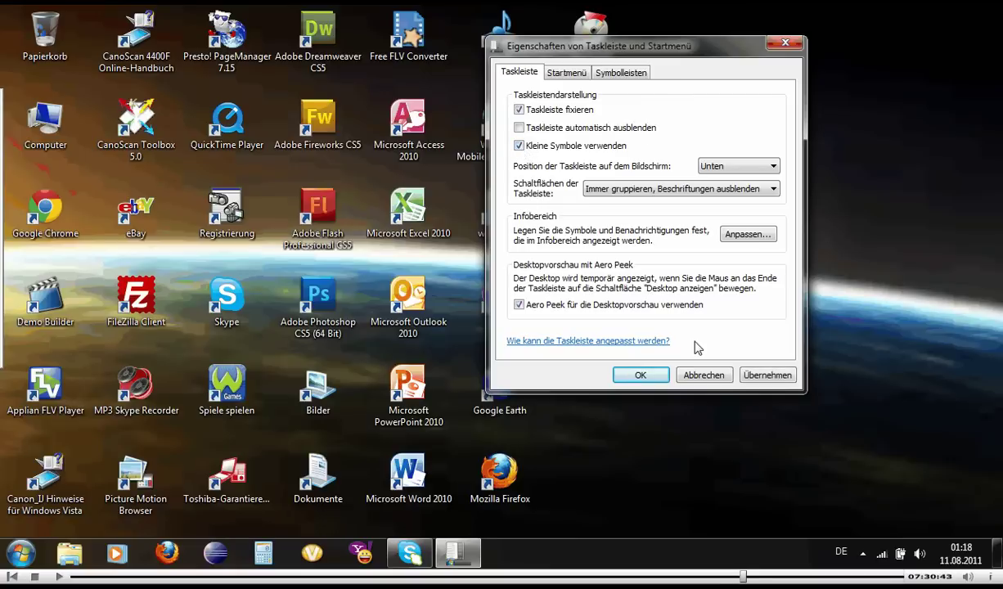
left_click(778, 378)
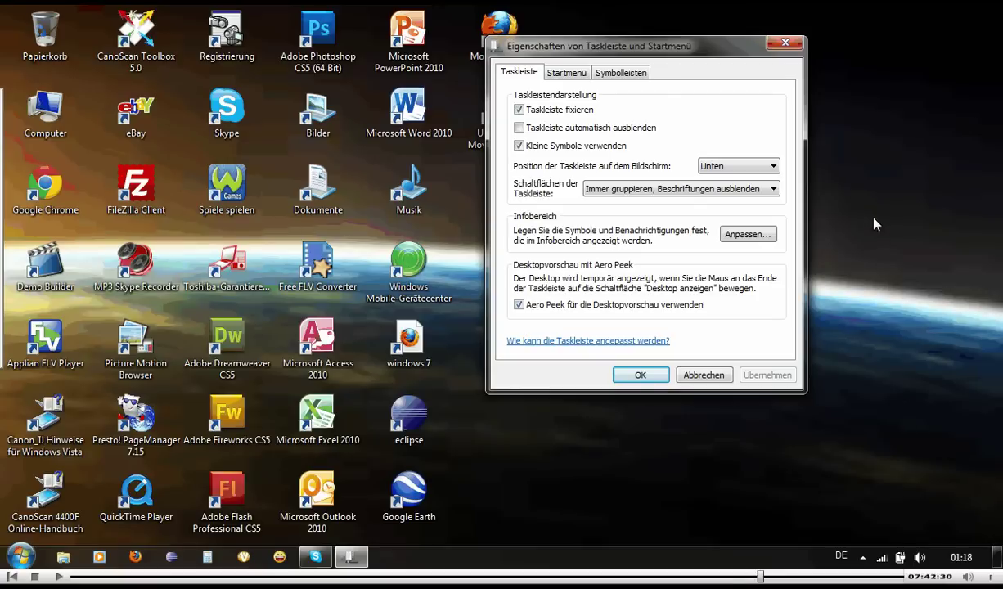
left_click(519, 146)
left_click(751, 376)
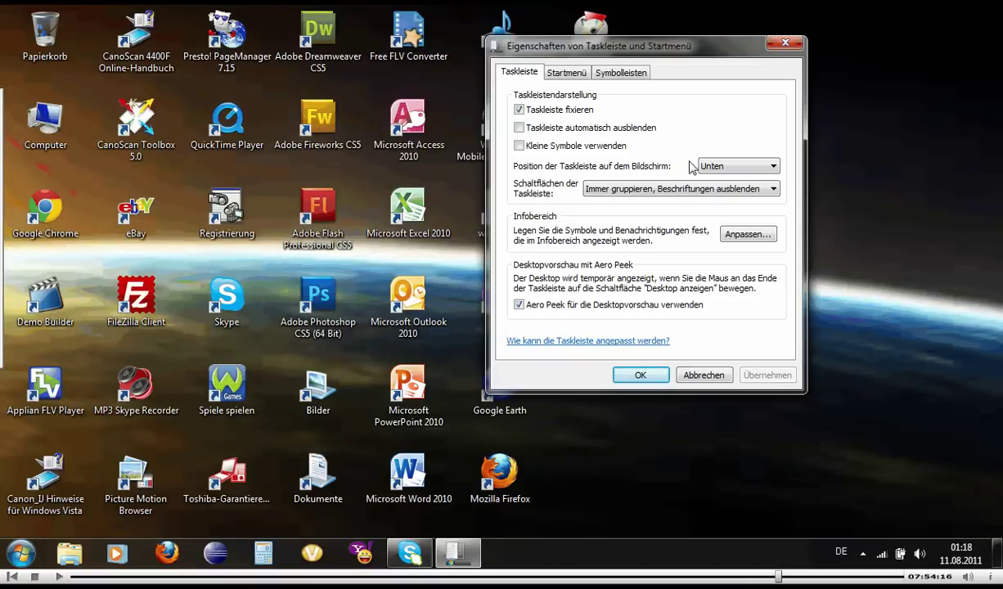
Set the taskbar's screen position to Oben and apply it
left_click(774, 166)
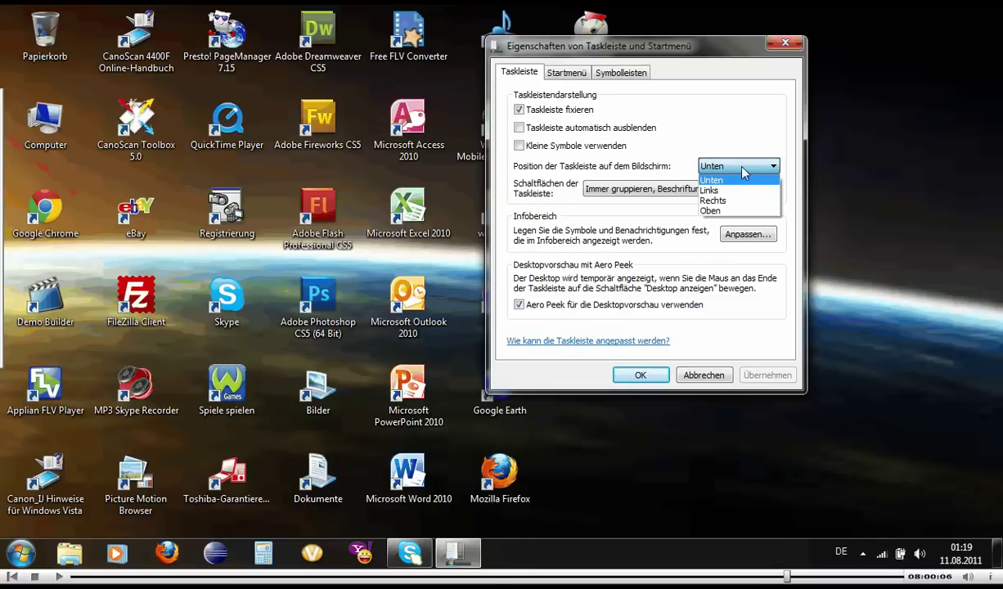
left_click(710, 210)
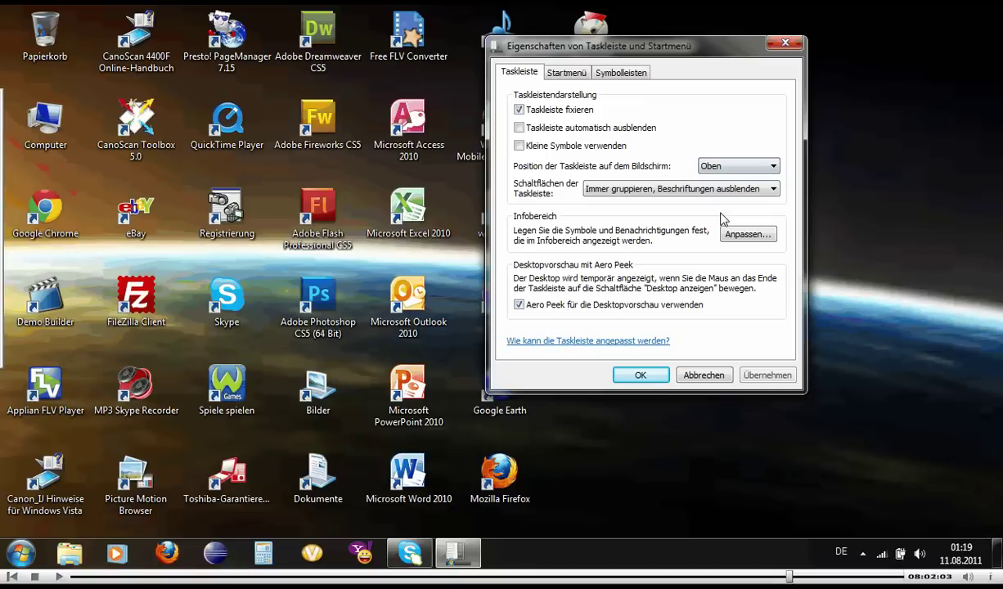
left_click(762, 376)
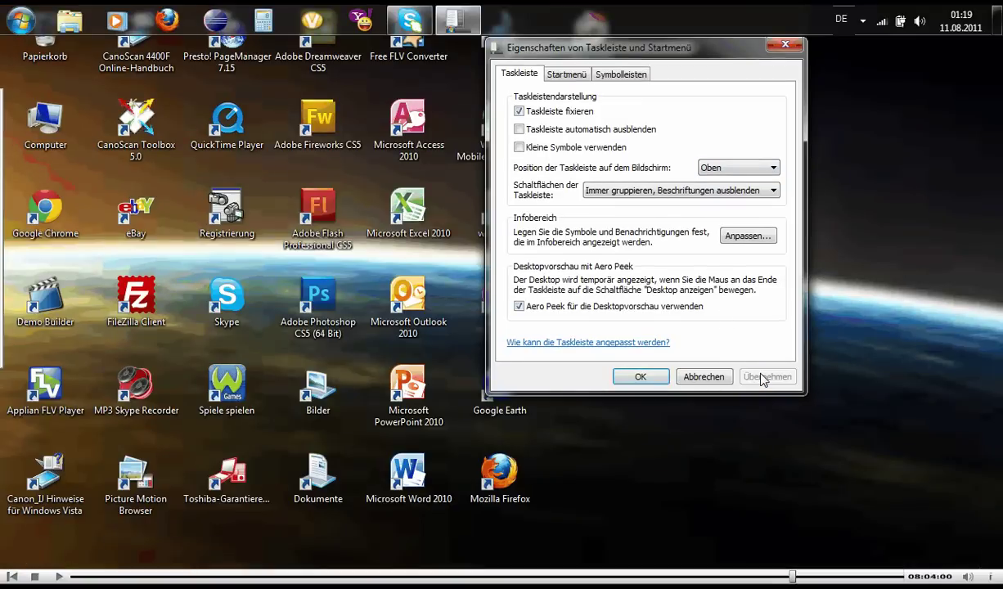
Set the taskbar's screen position back to Unten and apply it
left_click(745, 169)
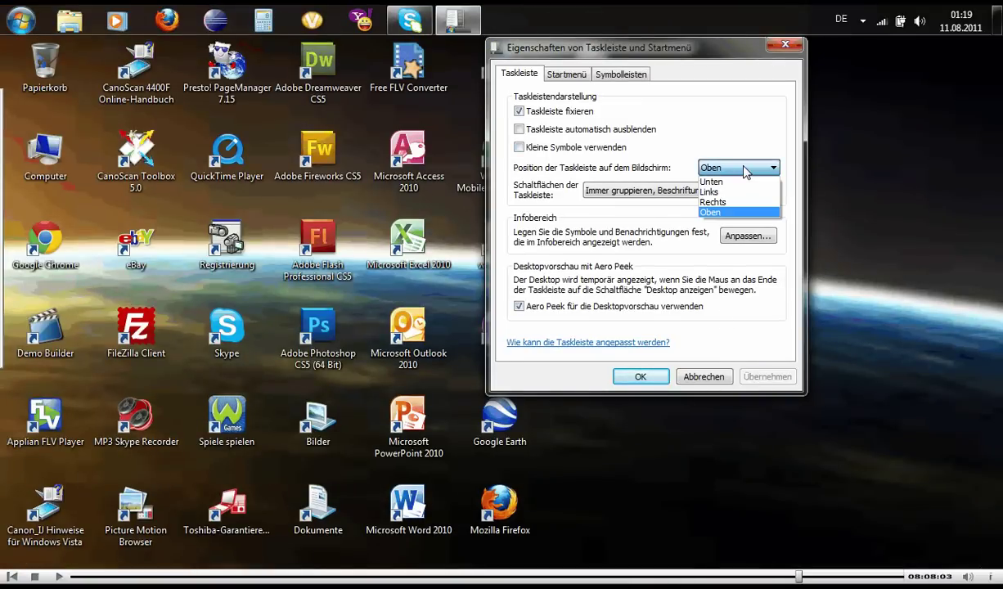
left_click(711, 181)
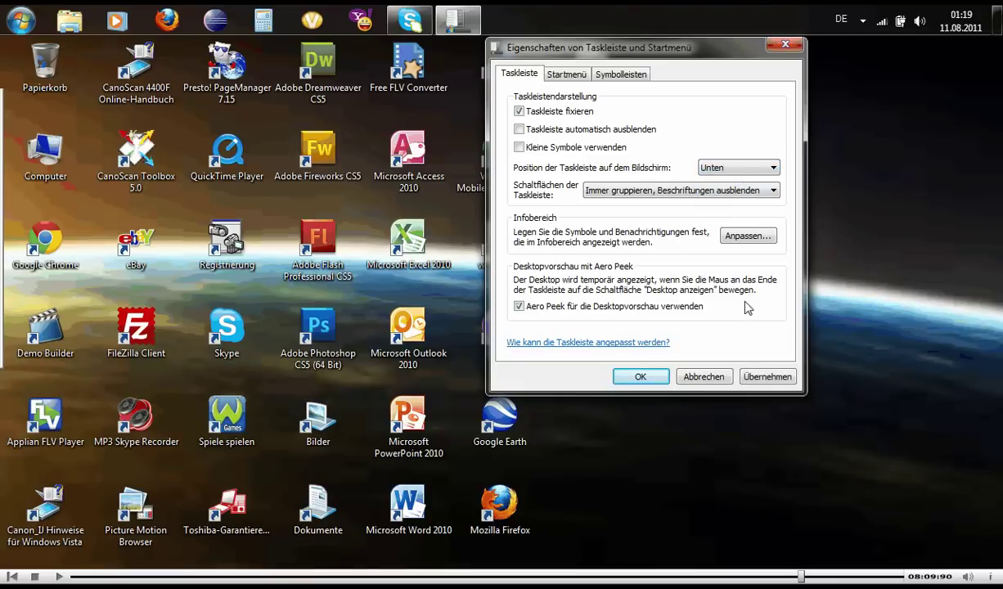
left_click(767, 382)
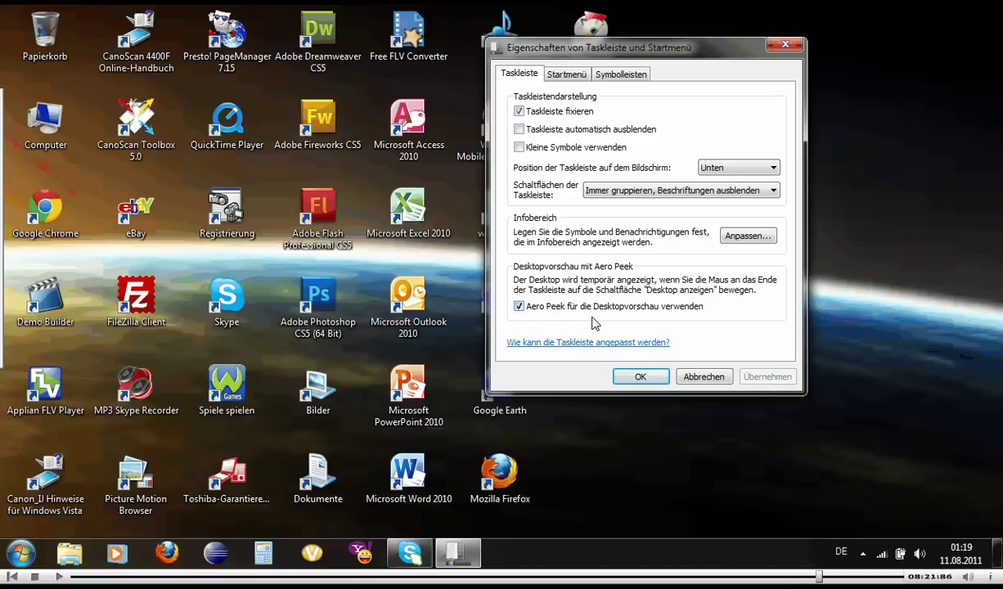
Disable the Aero Peek desktop preview, apply the change, and show the desktop from the end of the taskbar
left_click(519, 307)
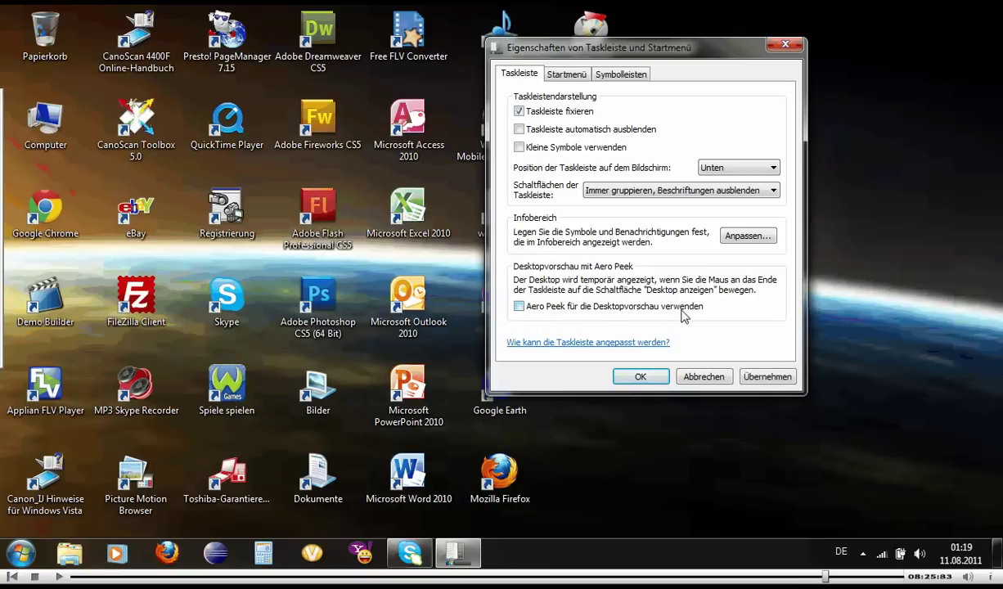
left_click(771, 377)
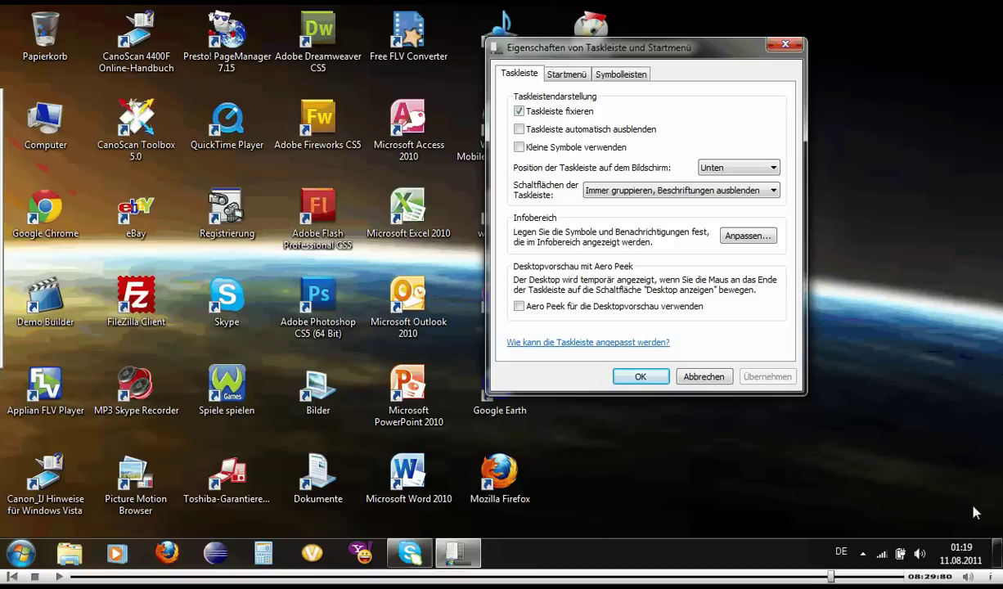
left_click(999, 559)
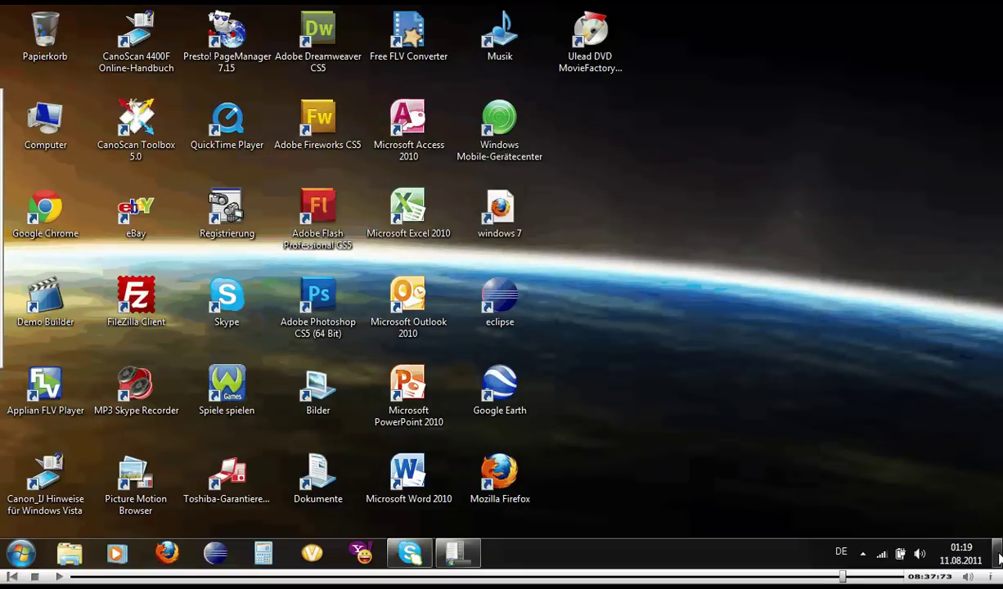
Restore the taskbar properties window from the bare desktop, and toggle Desktop anzeigen once more to hide and bring it back
left_click(999, 559)
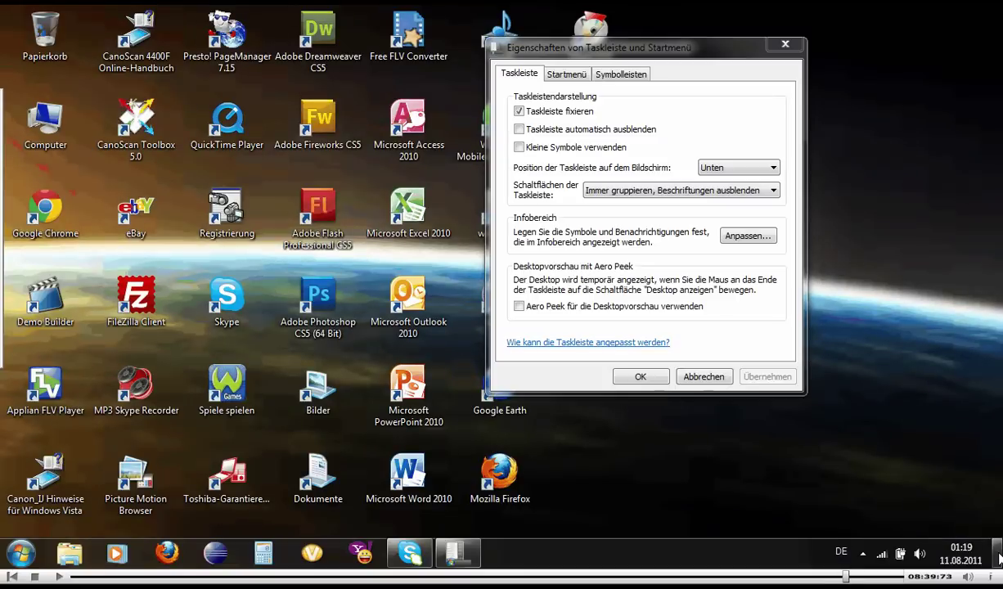
left_click(999, 559)
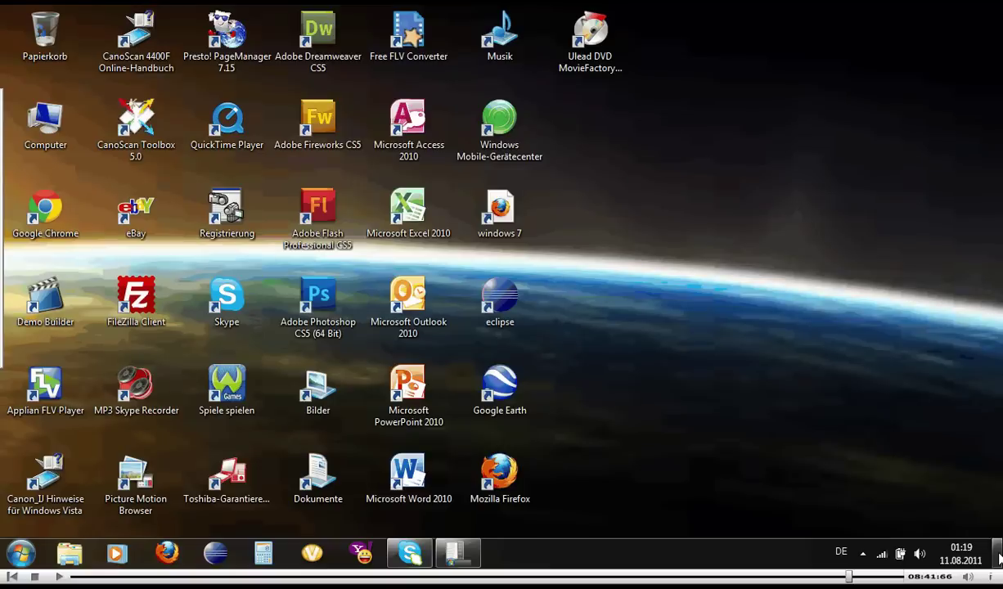
left_click(999, 559)
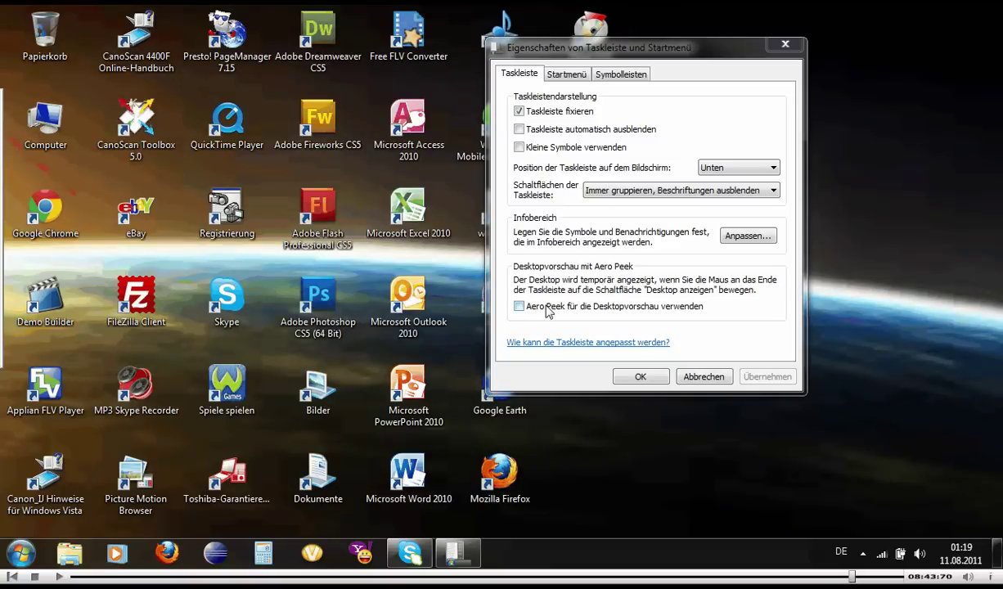
Enable Aero Peek für die Desktopvorschau verwenden, apply the change, and confirm the taskbar properties to close them
left_click(519, 306)
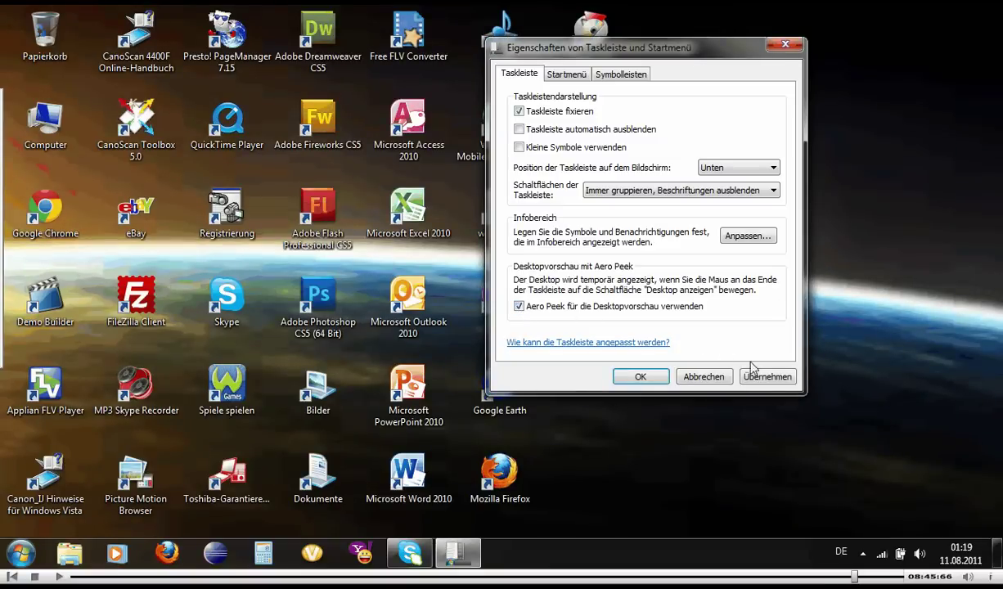
left_click(768, 378)
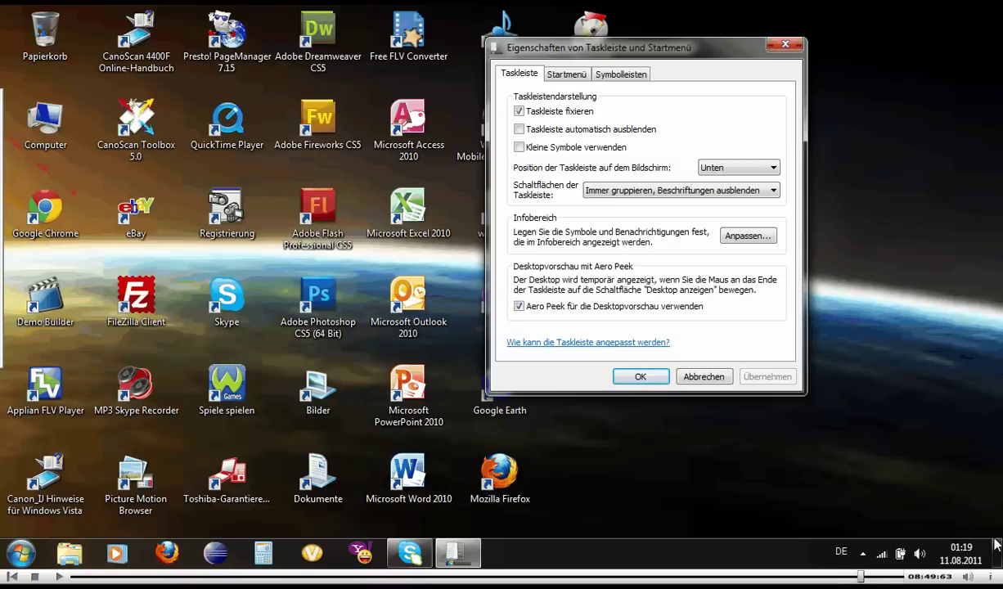
mouse_move(998, 554)
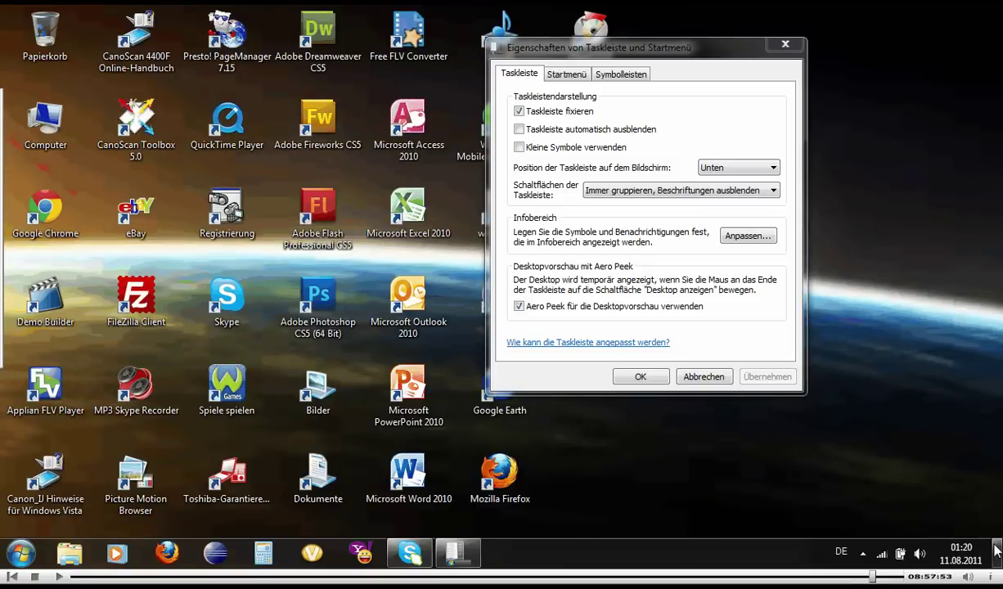
mouse_move(997, 554)
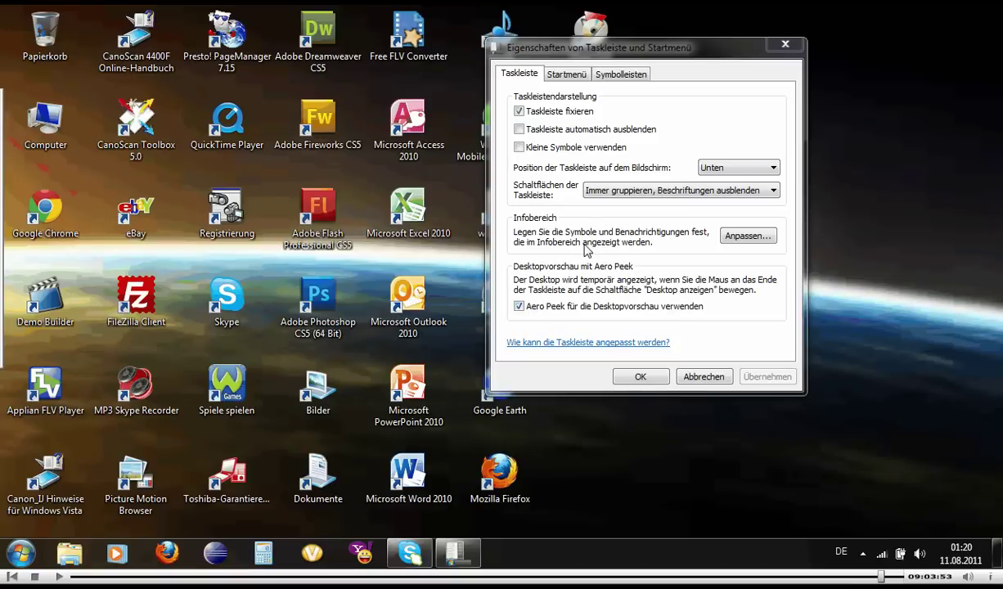
left_click(655, 378)
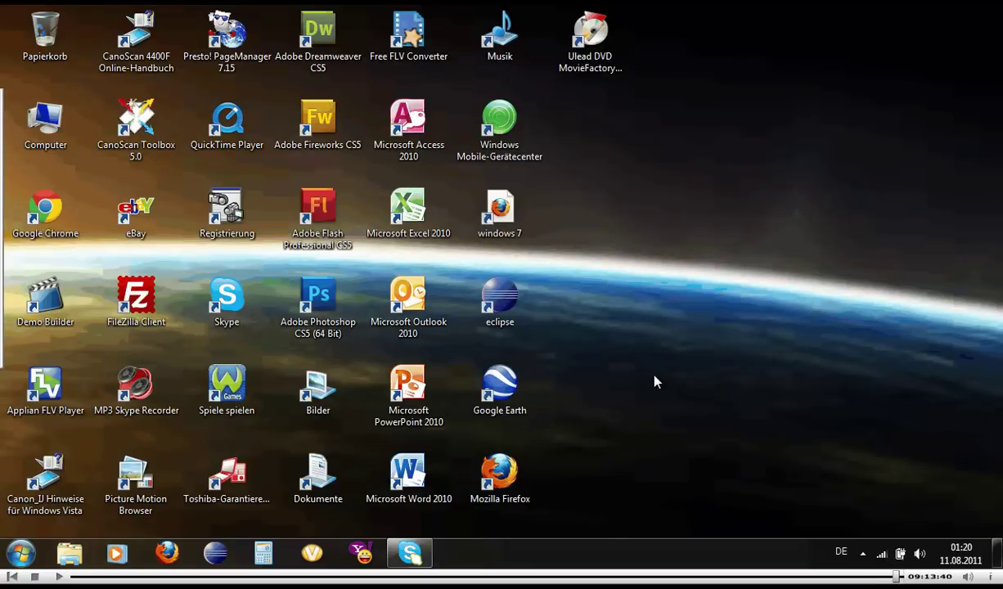